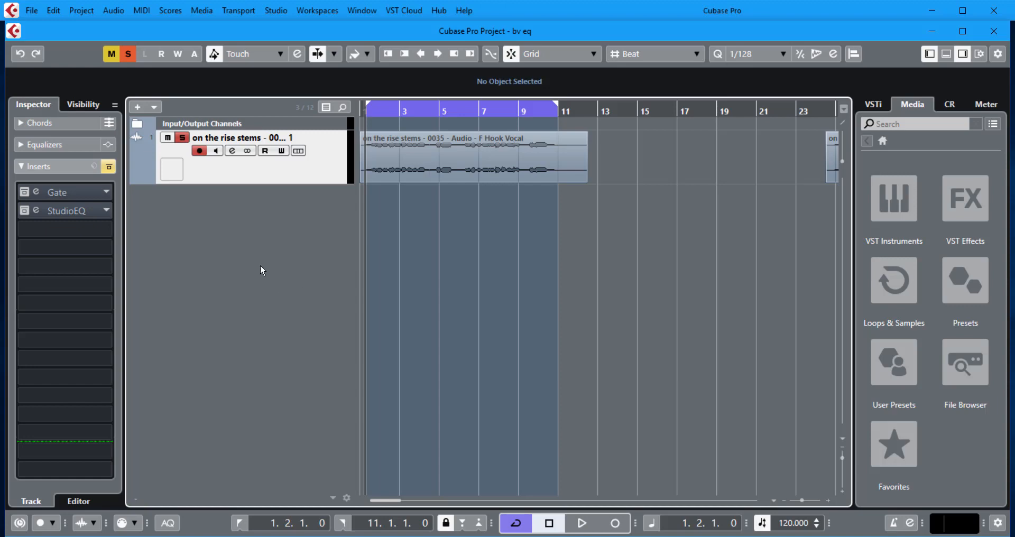
- Select the F Hook Vocal clip and audition it without insert processing
click(391, 174)
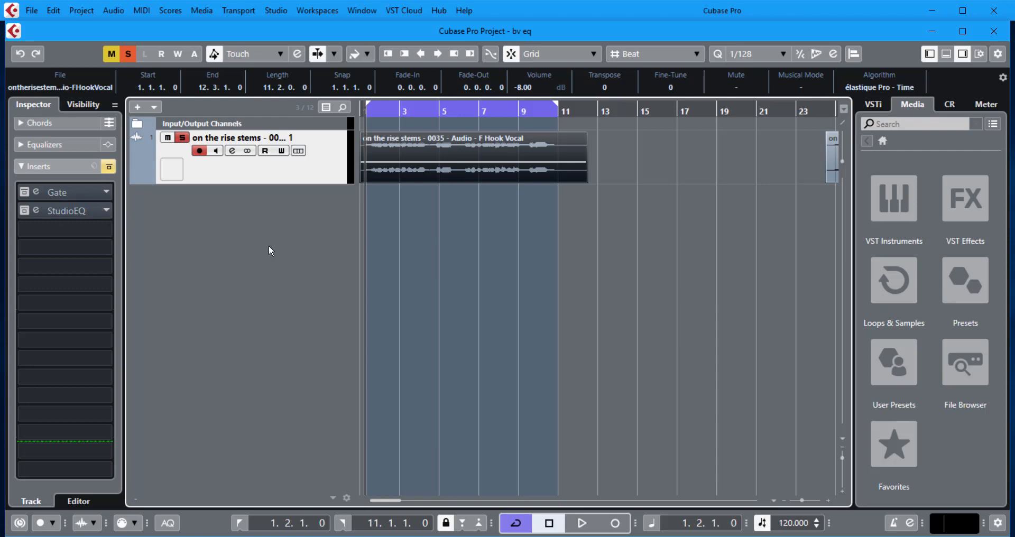
key(space)
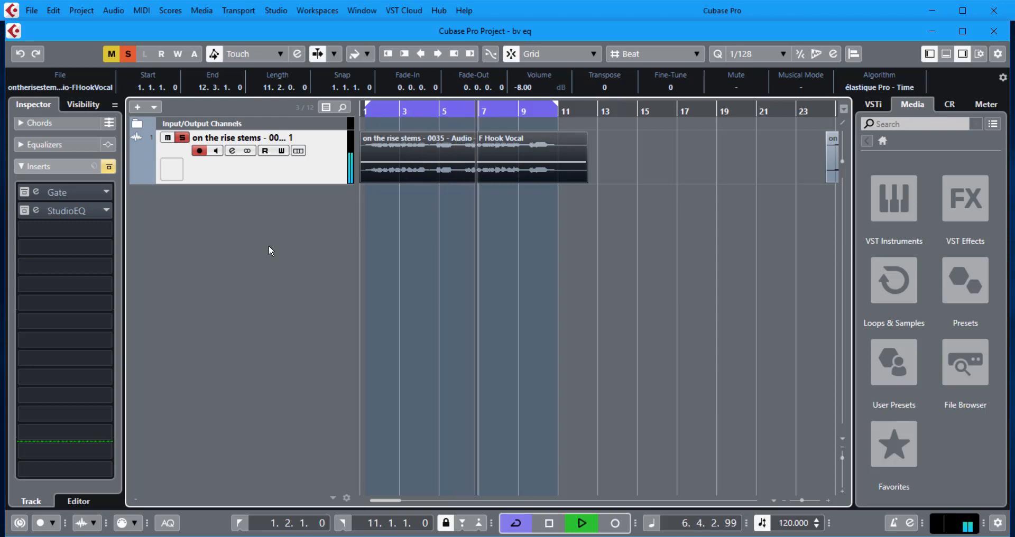
key(space)
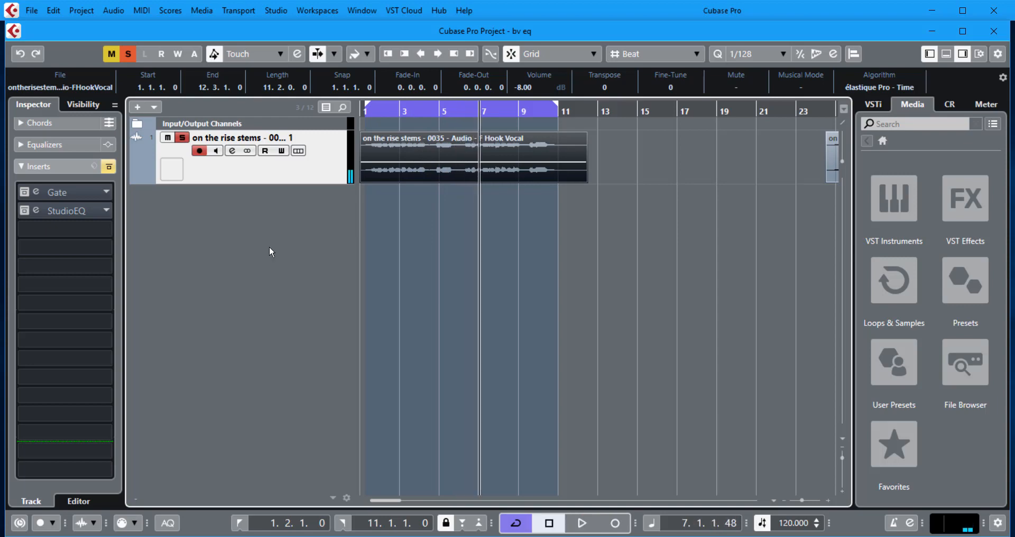
- Activate the Gate insert on the vocal track and review its settings
click(24, 193)
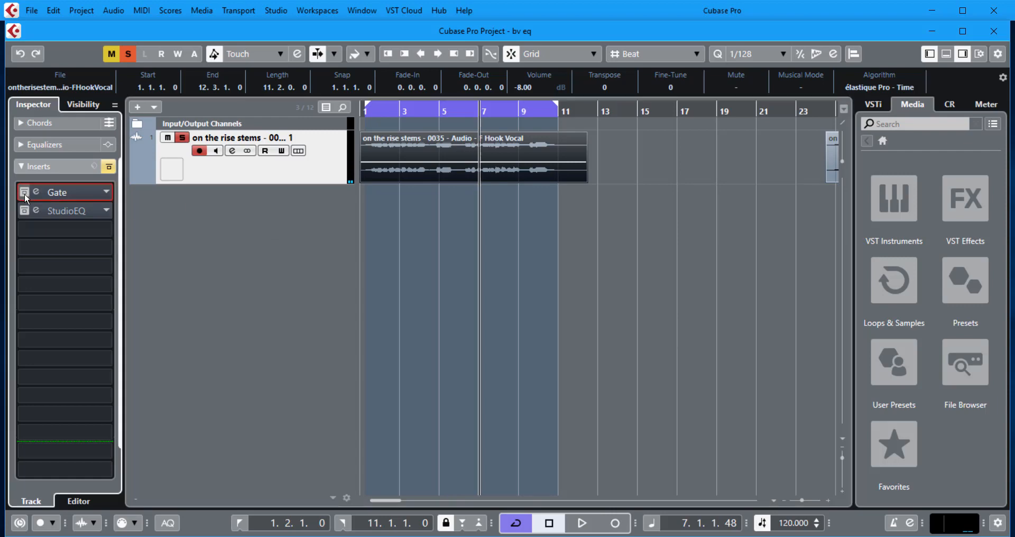
click(84, 192)
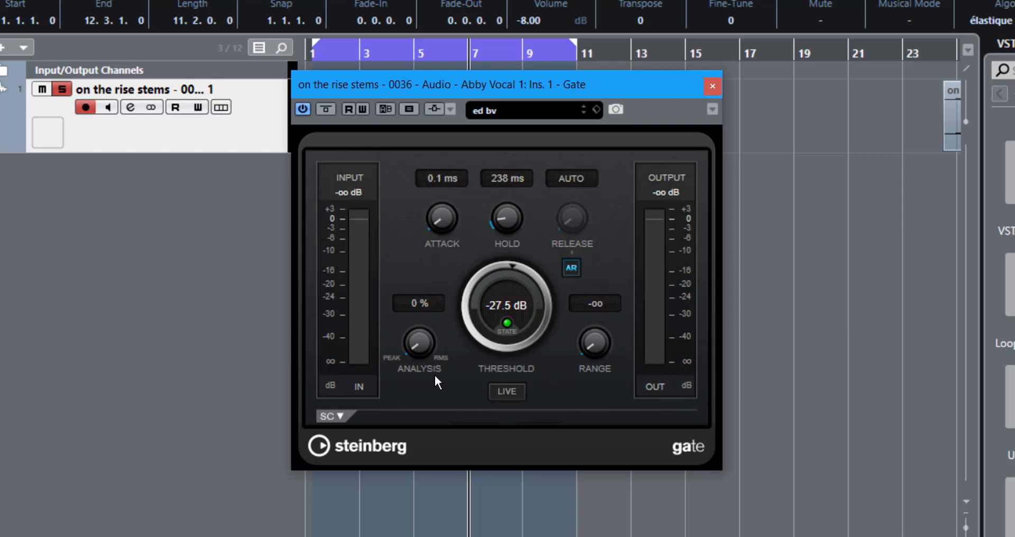
click(712, 86)
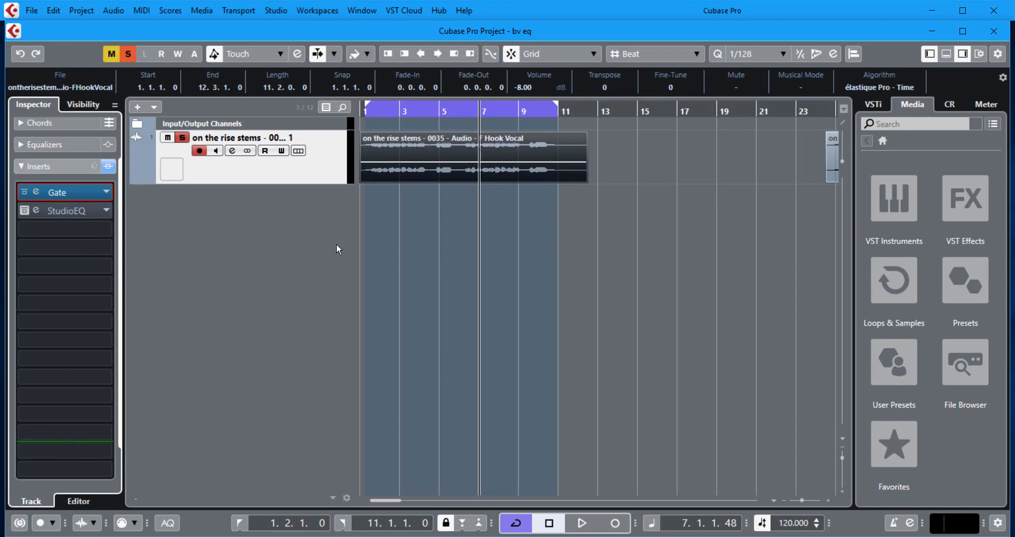
- Move the playback position back to around bar 3 and audition the vocal through the gate
key(KP_Subtract)
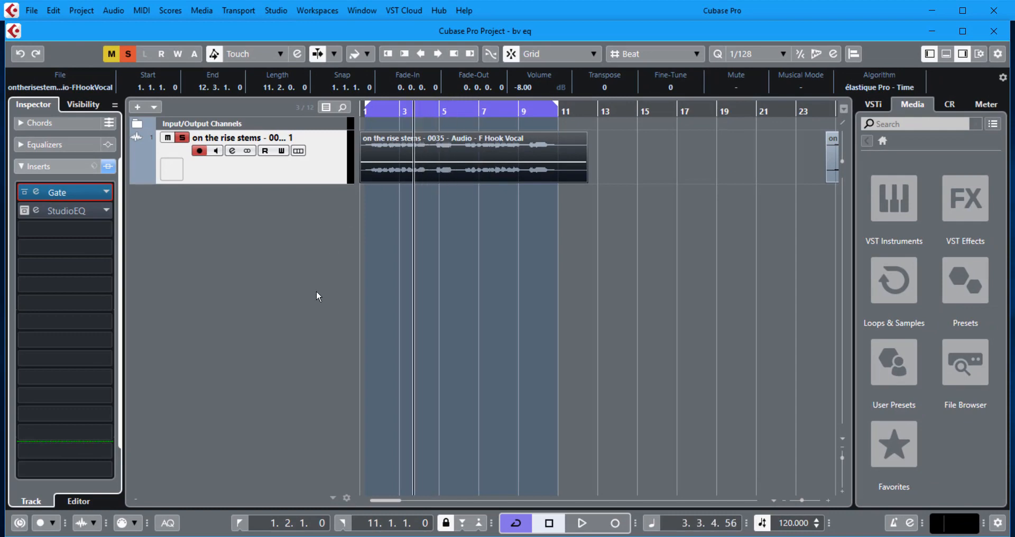
key(space)
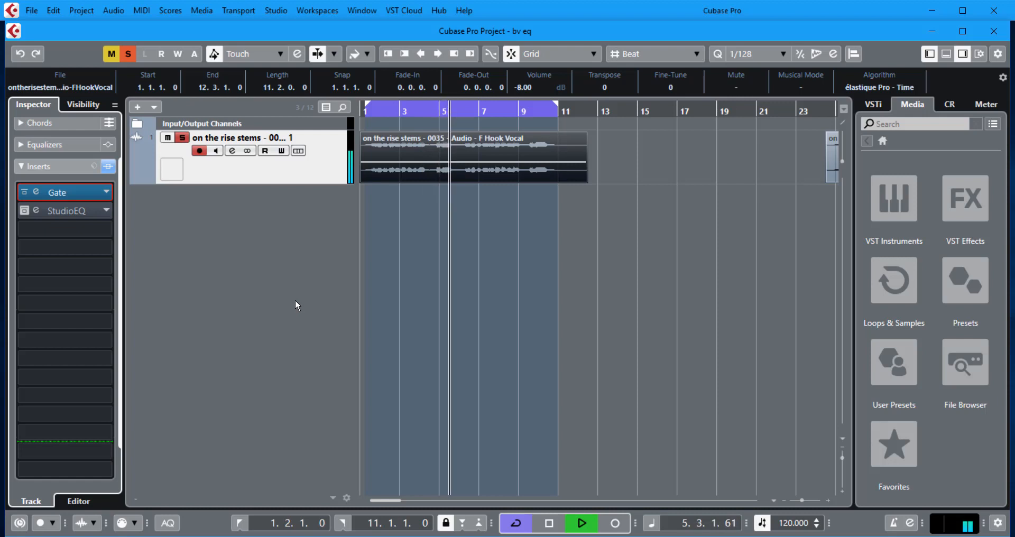
key(space)
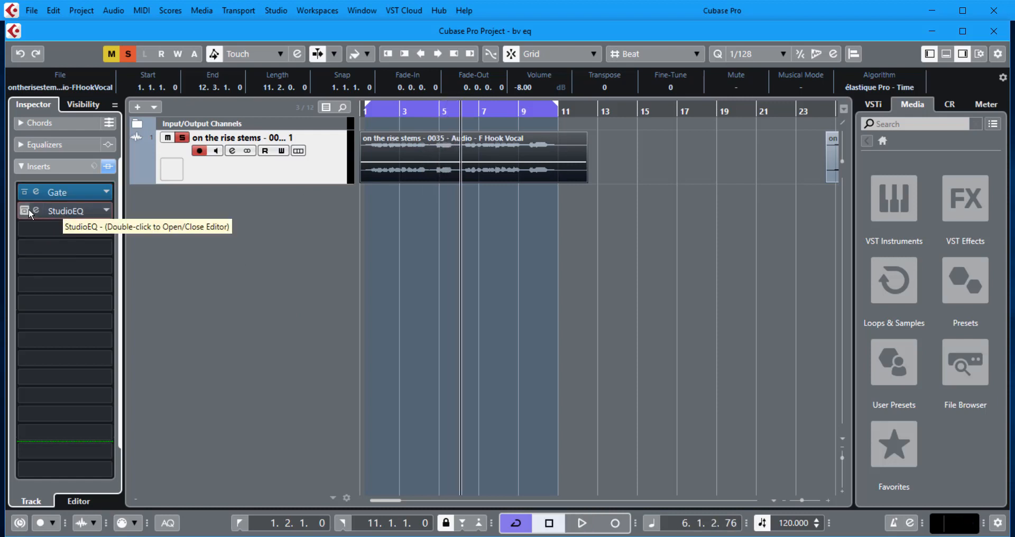
- Activate and open the StudioEQ insert and lower Band 1's gain to -24.0 dB
double_click(79, 210)
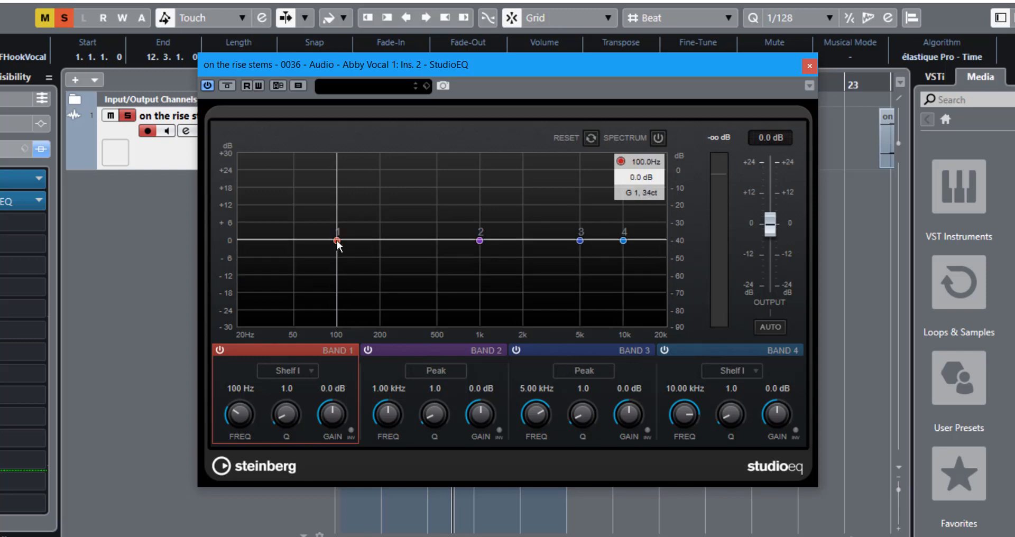
click(290, 370)
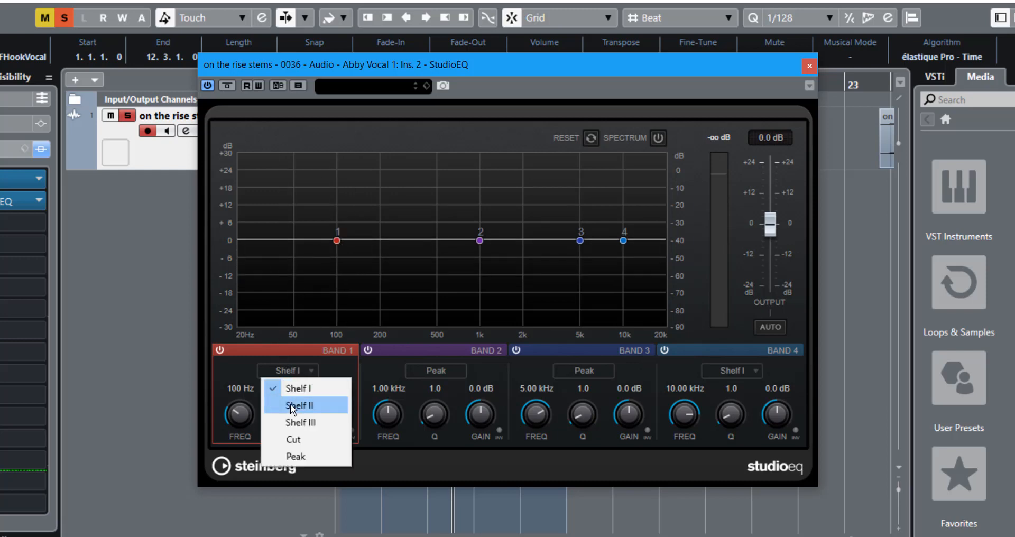
click(314, 342)
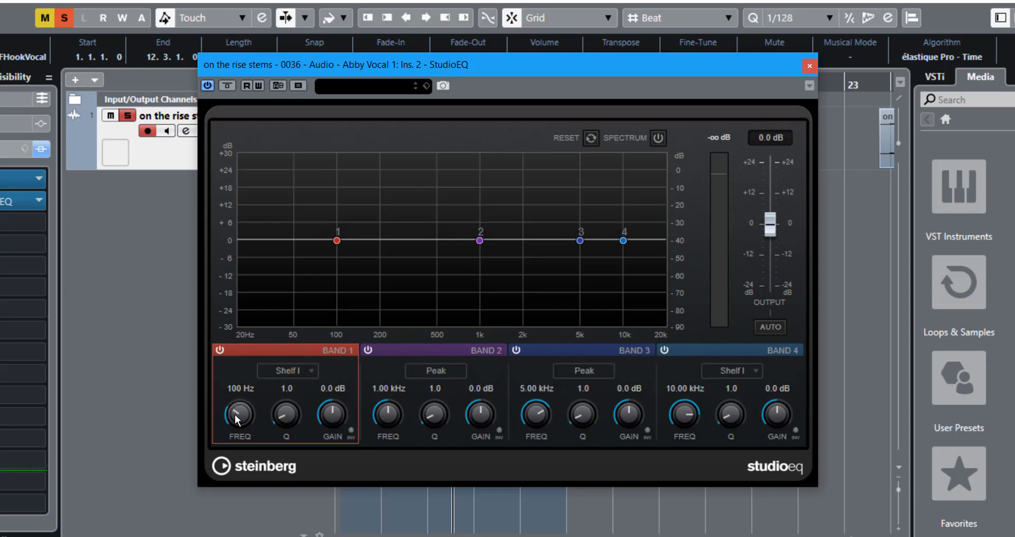
drag(337, 411, 325, 500)
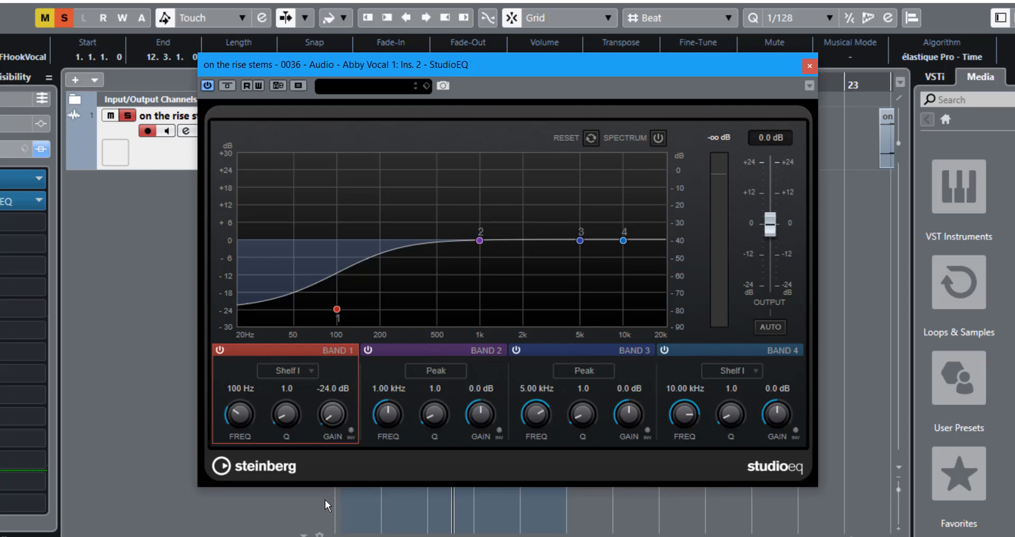
- Try Shelf II as Band 1's filter type and settle on Shelf III
click(312, 375)
click(309, 405)
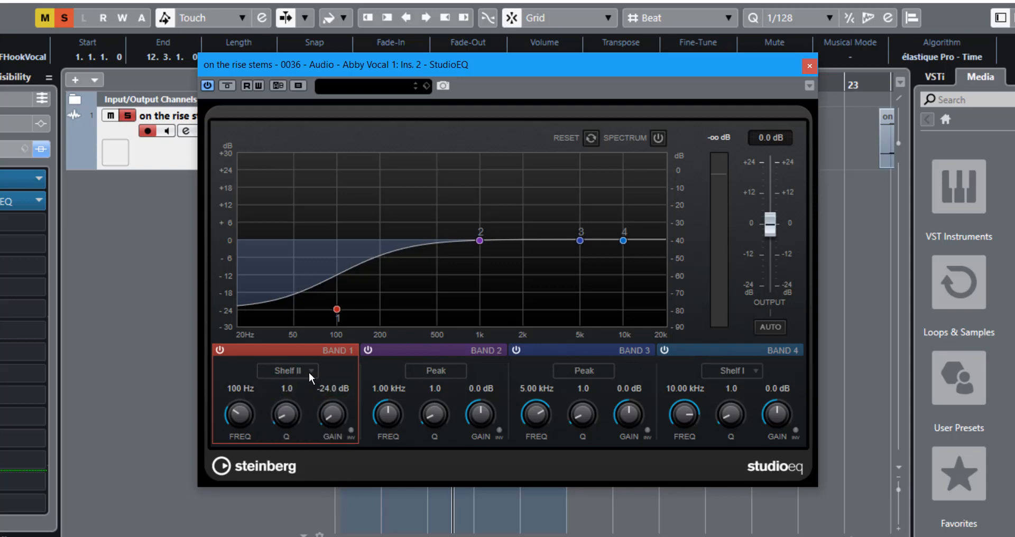
click(309, 372)
click(309, 422)
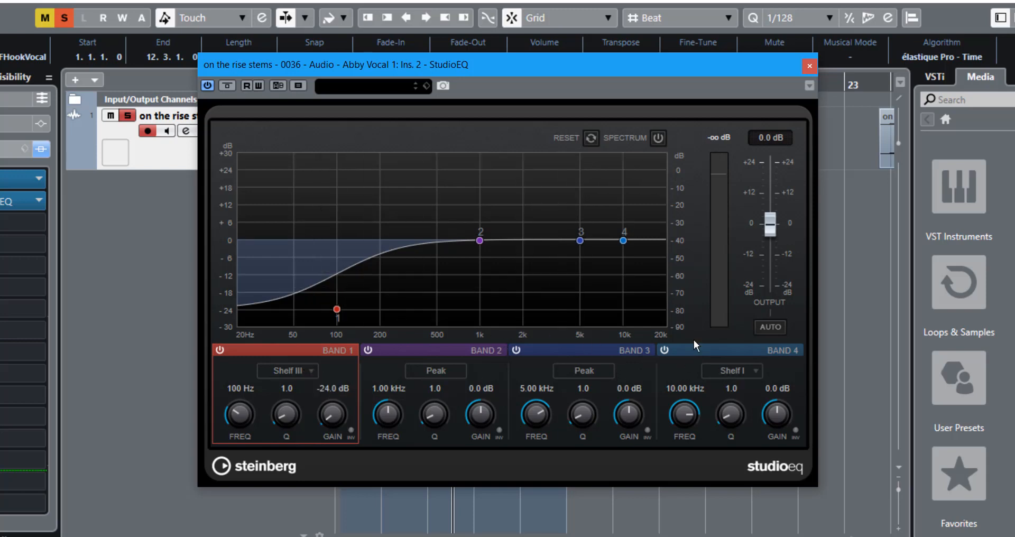
- Turn on the spectrum display and audition the vocal with Band 1's frequency lowered to 45 Hz
click(661, 139)
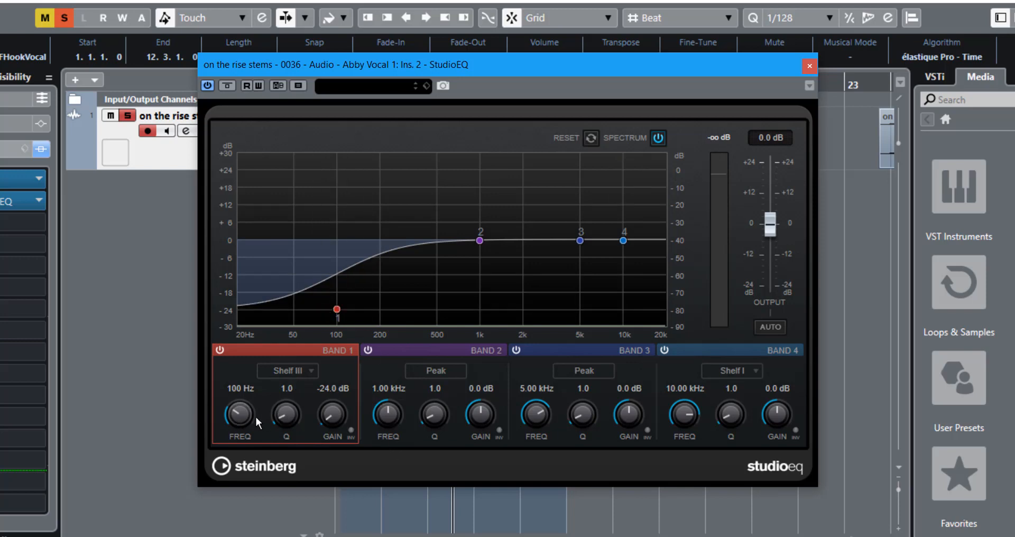
mouse_move(237, 405)
mouse_down()
mouse_move(239, 383)
mouse_move(233, 417)
mouse_up()
drag(234, 418, 233, 416)
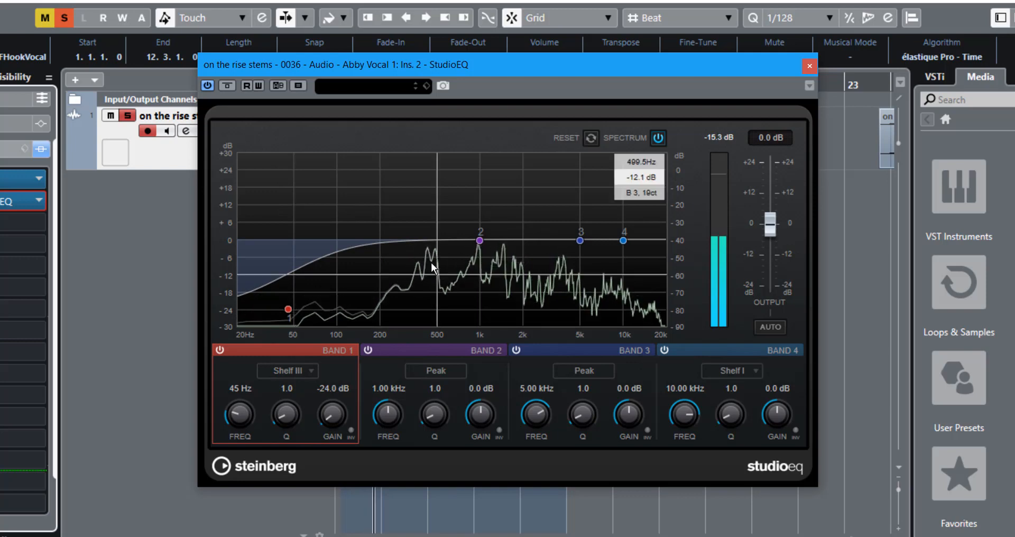
key(space)
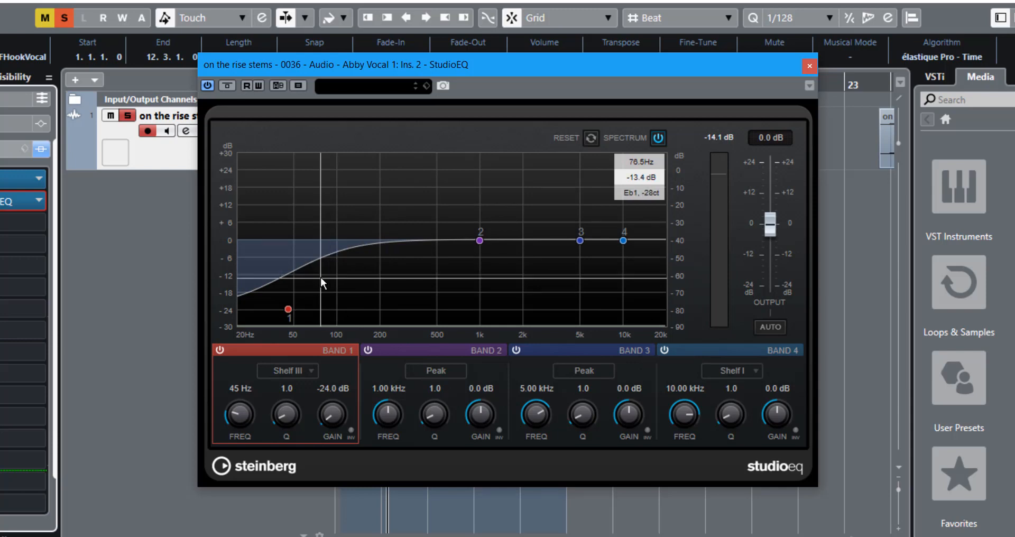
- Sweep Band 1's frequency up to about 416 Hz during playback and settle it at 153 Hz
key(space)
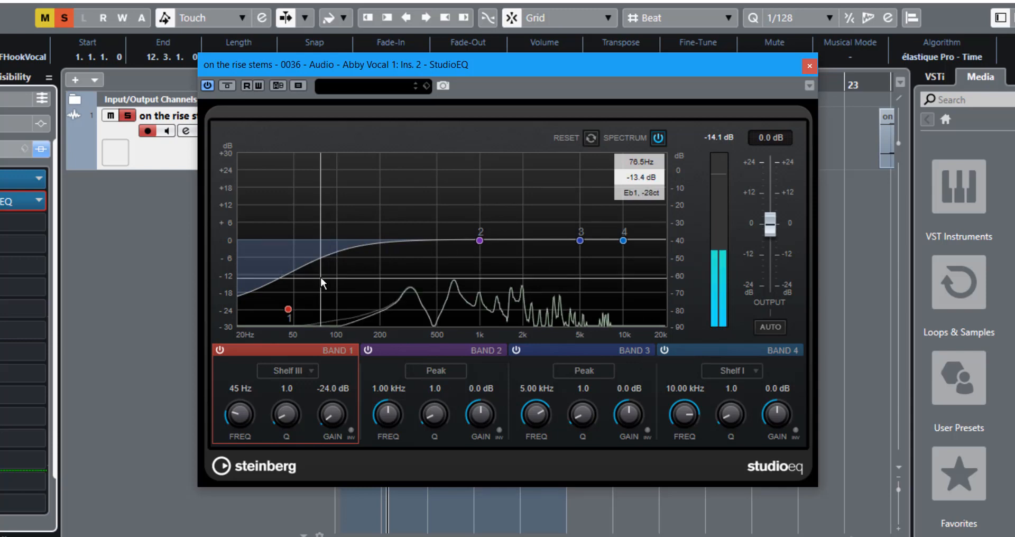
drag(239, 416, 239, 386)
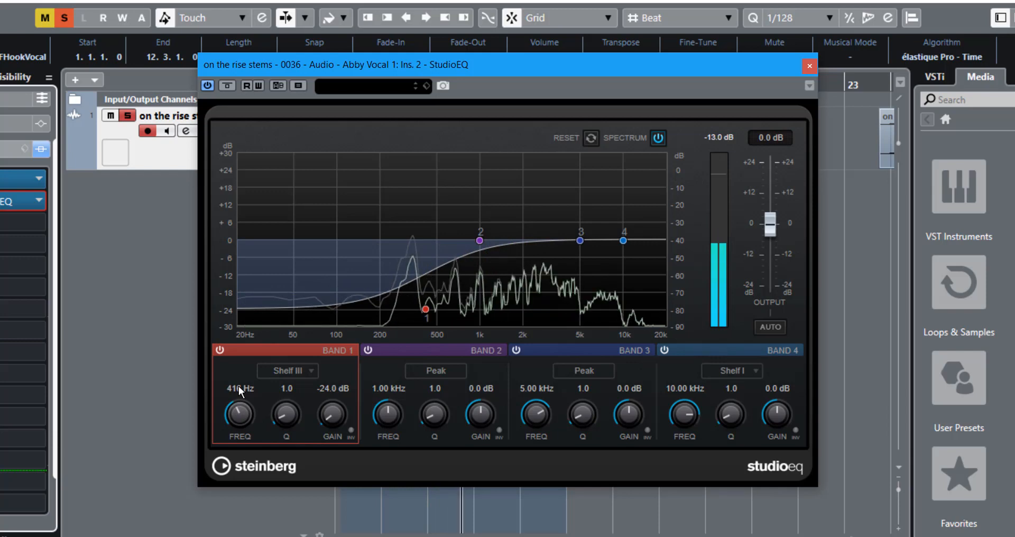
drag(246, 391, 236, 424)
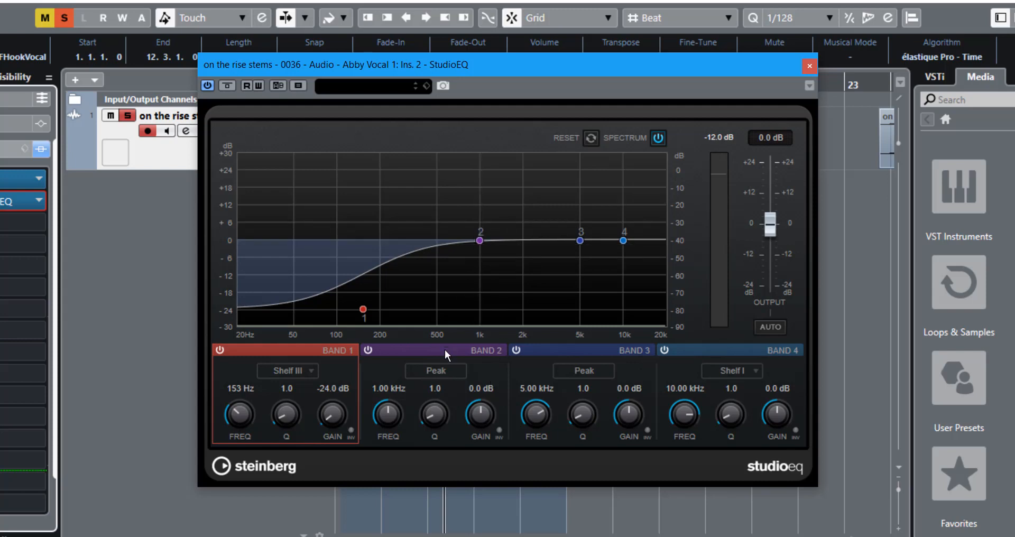
- Shape Band 2 into a narrow boost at 1.00 kHz with a Q of 6.6 and a gain of 13.0 dB
click(446, 369)
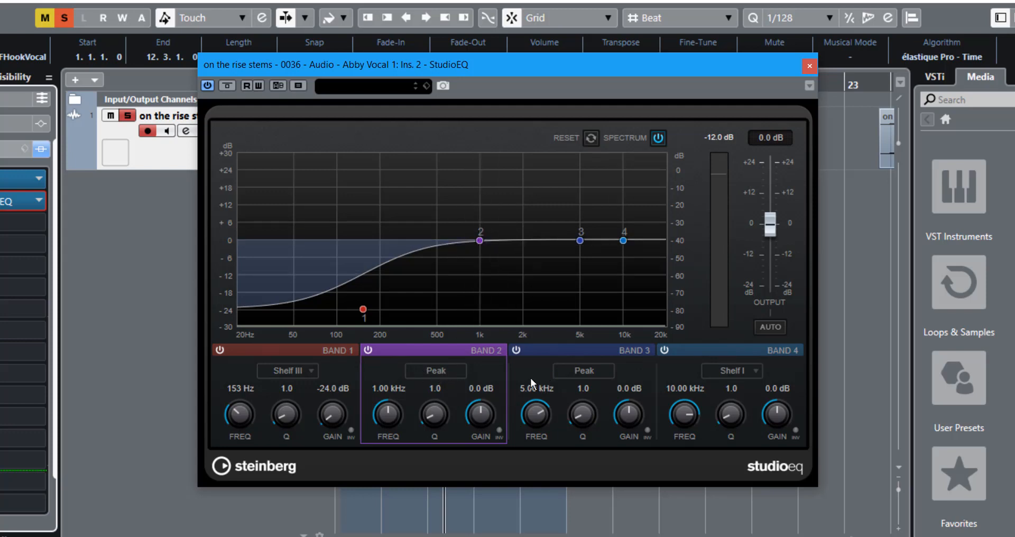
scroll(480, 418, down, 3)
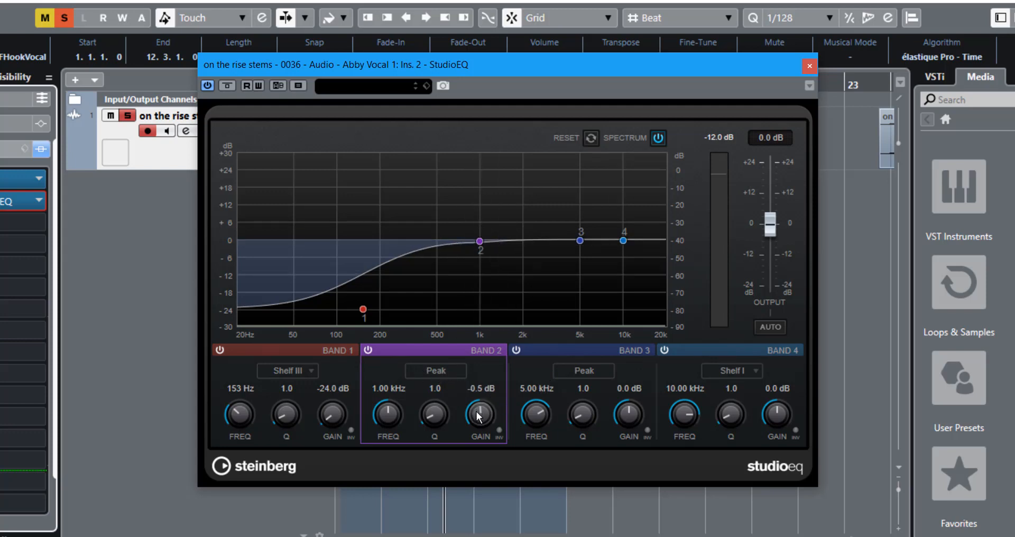
scroll(478, 421, down, 10)
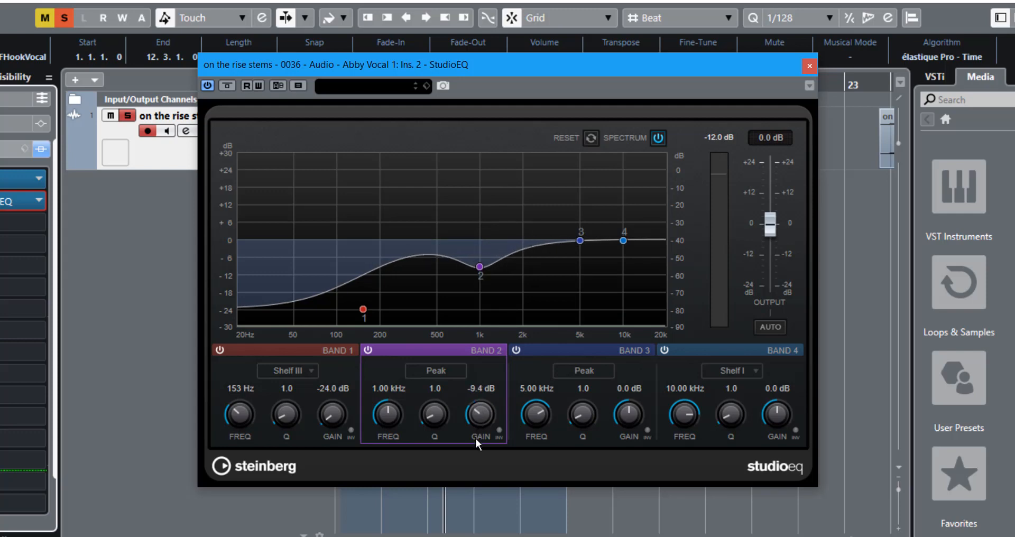
scroll(436, 415, up, 8)
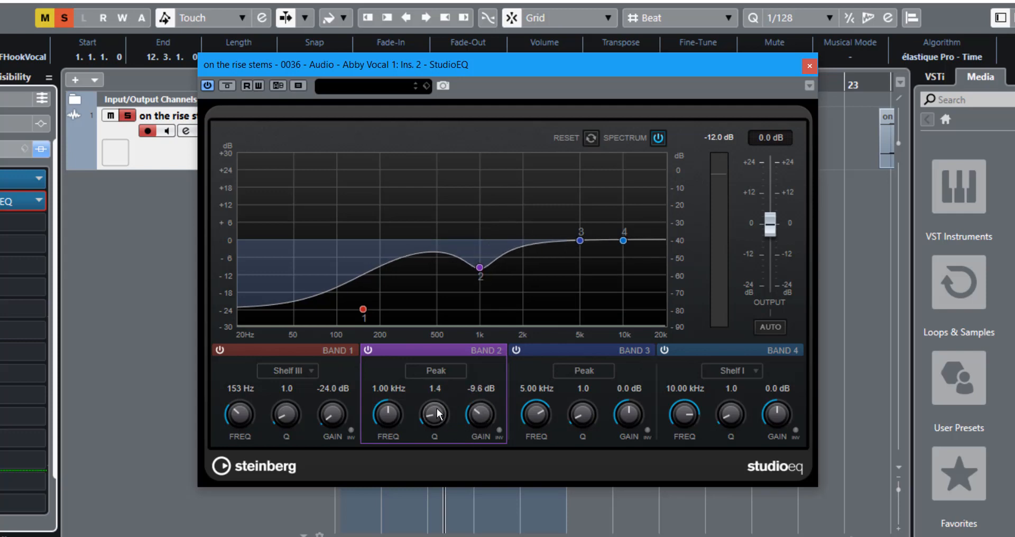
drag(445, 385, 464, 351)
drag(475, 415, 499, 366)
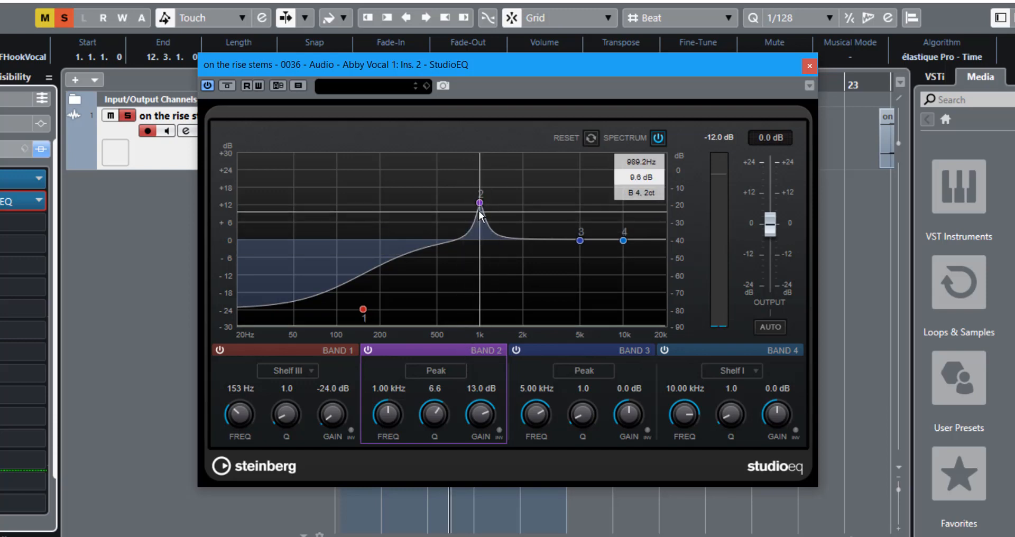
- Sweep Band 2's peak during playback to 1.11 kHz and change its gain to a -9.8 dB cut
drag(479, 210, 486, 211)
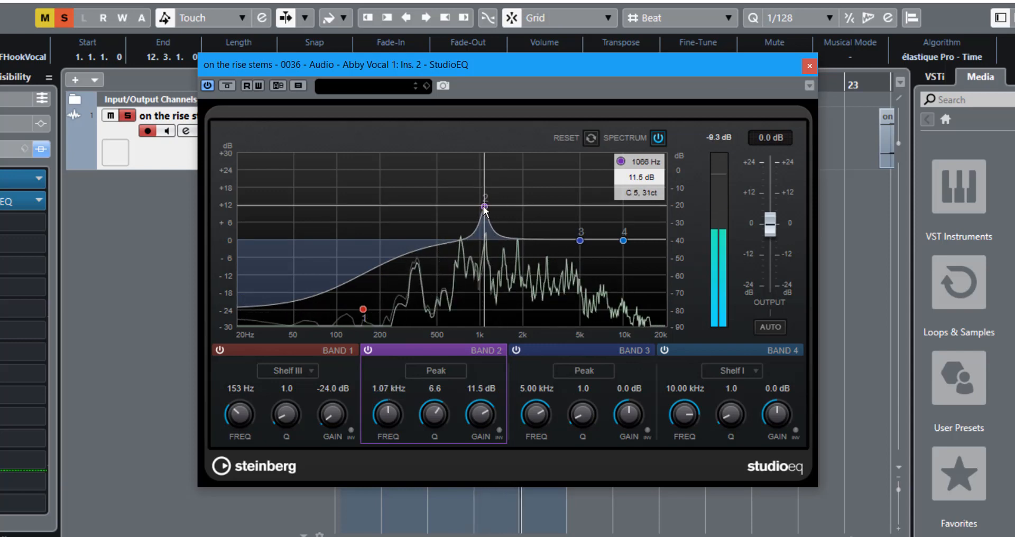
drag(485, 209, 488, 210)
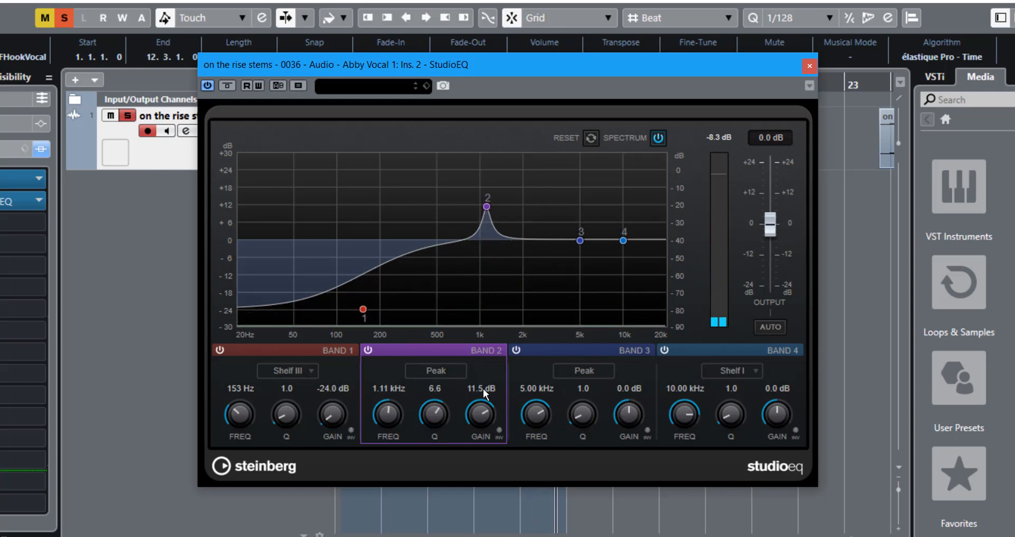
drag(478, 412, 477, 477)
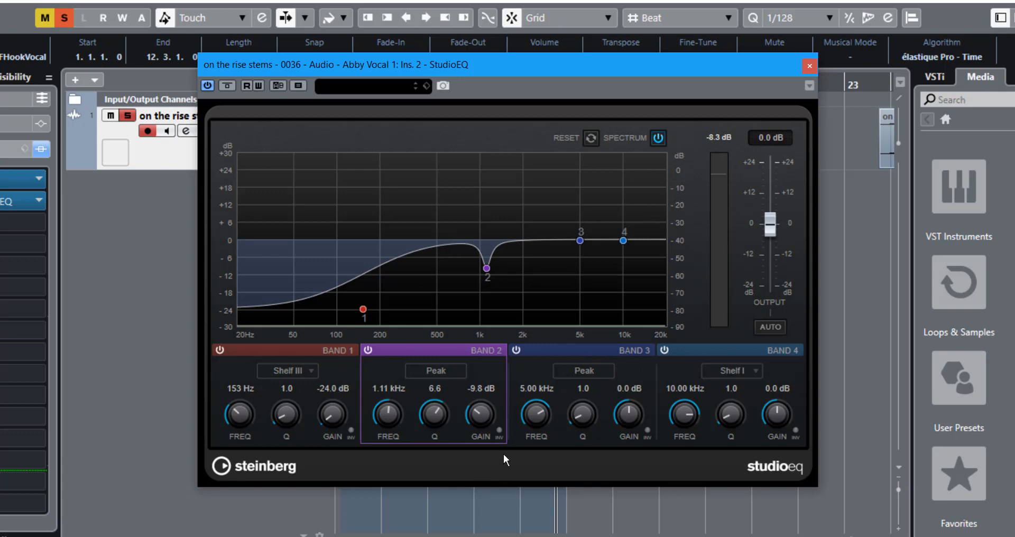
- Compare the vocal with Band 2 off and on during playback and set its gain to -11.8 dB
key(space)
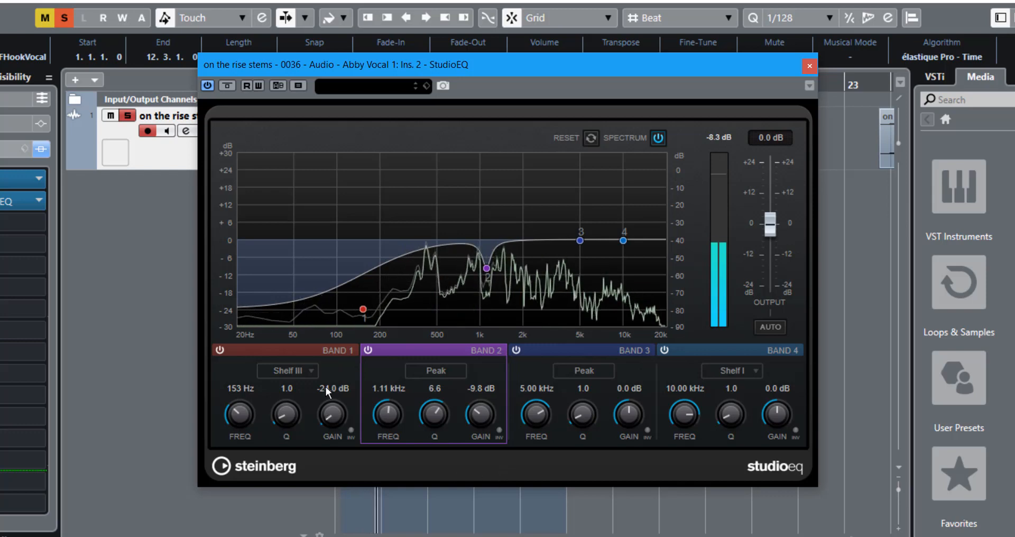
click(370, 354)
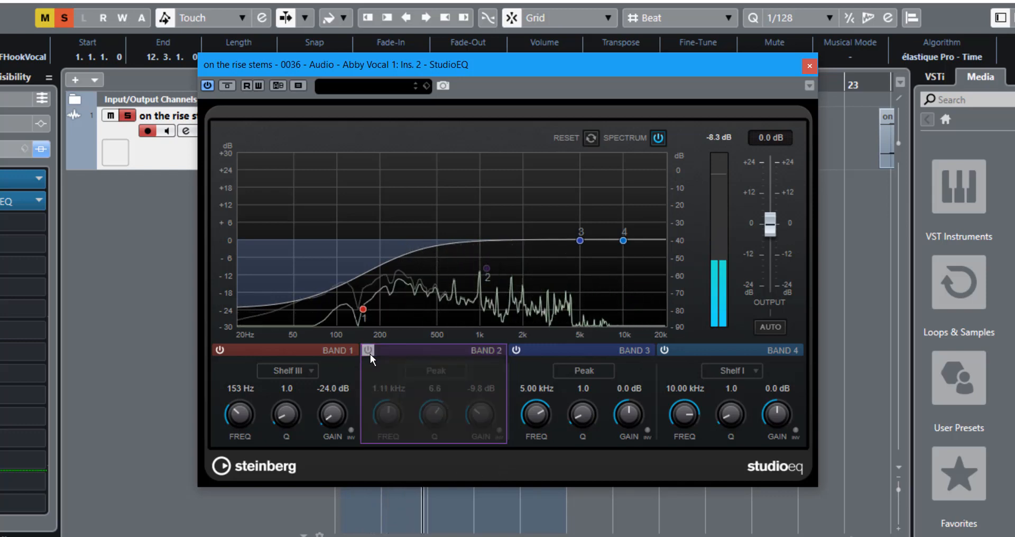
click(369, 351)
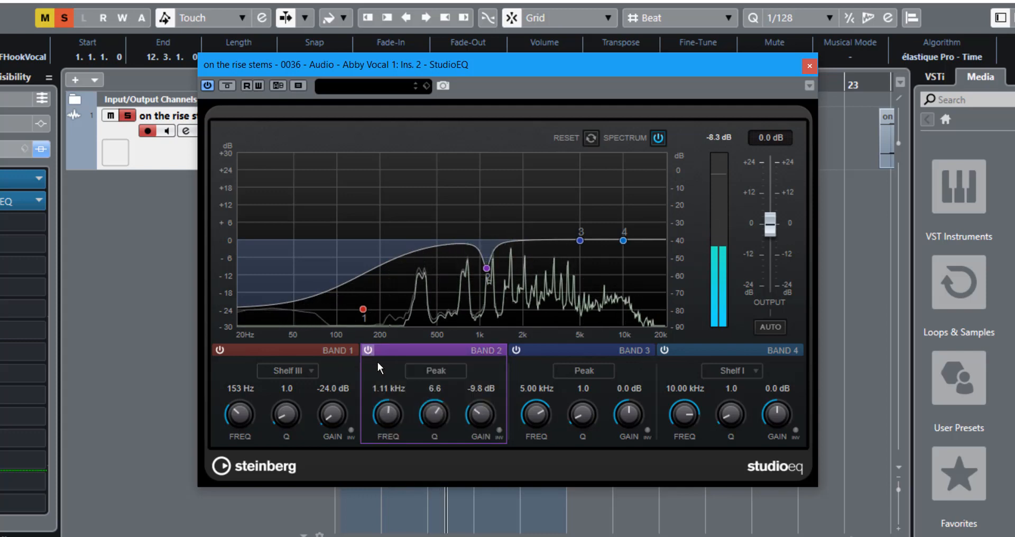
drag(482, 412, 482, 418)
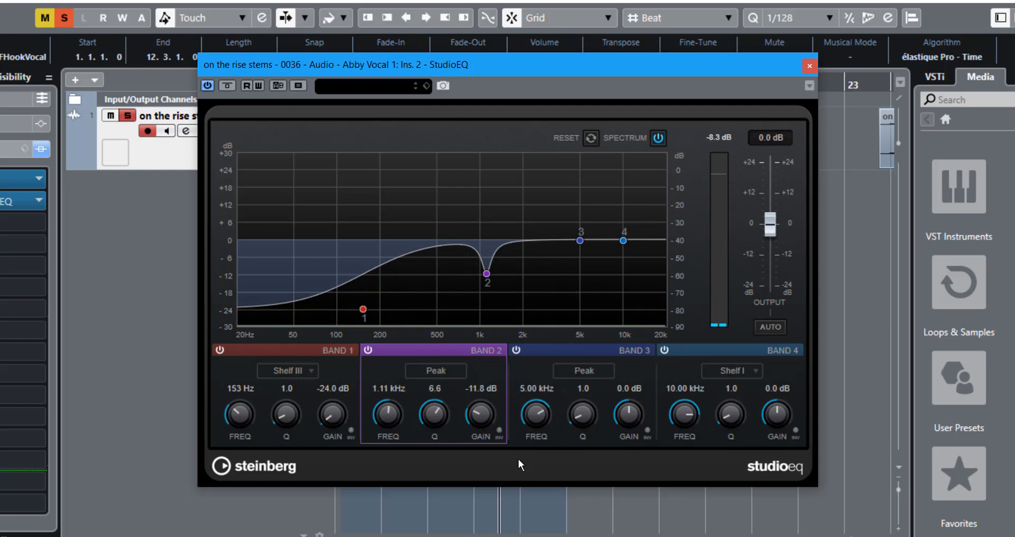
- Boost Band 4's high shelf to 8.4 dB and raise its Q to 4.4
mouse_move(581, 243)
drag(775, 418, 782, 395)
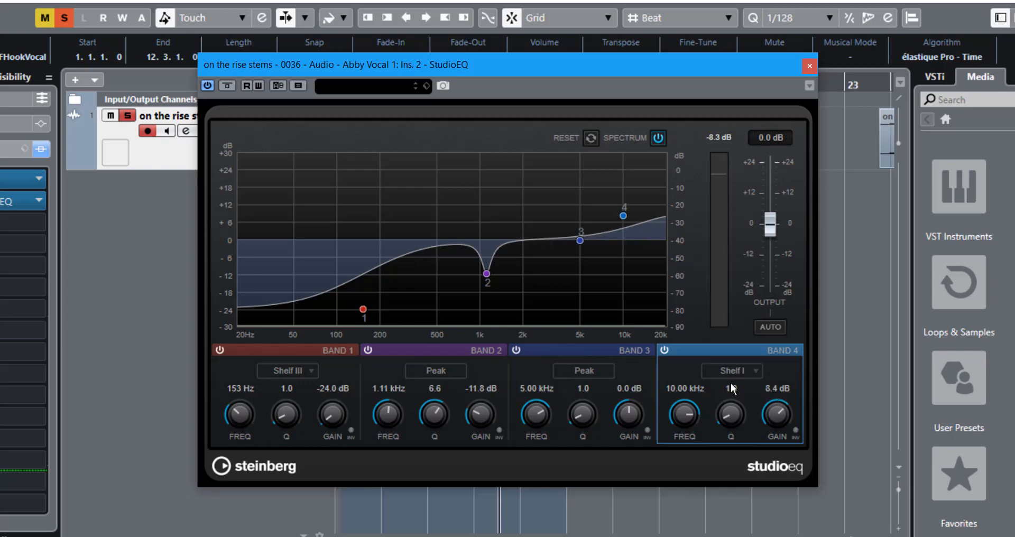
drag(722, 412, 732, 377)
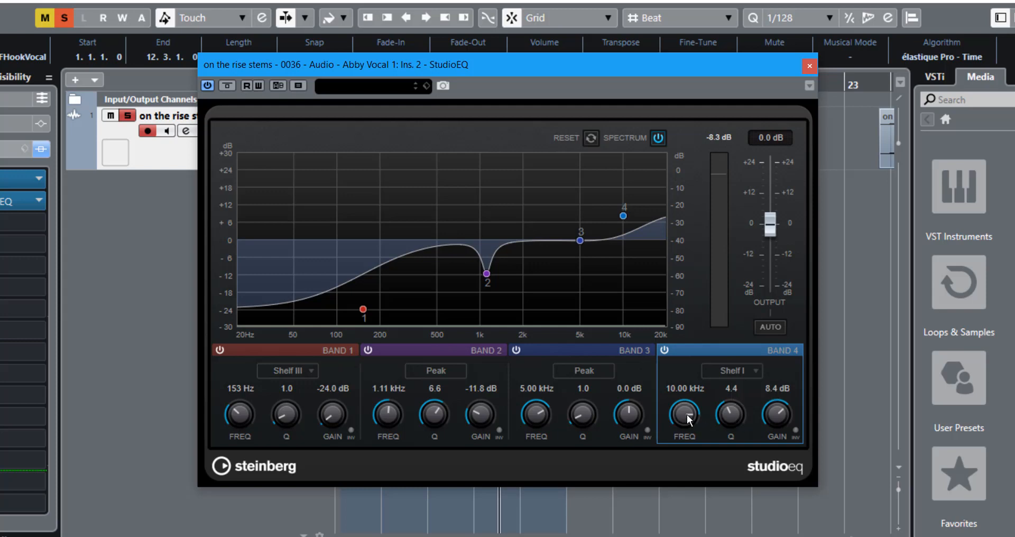
- Lower Band 4's high-shelf frequency to 6.52 kHz while the vocal plays
key(space)
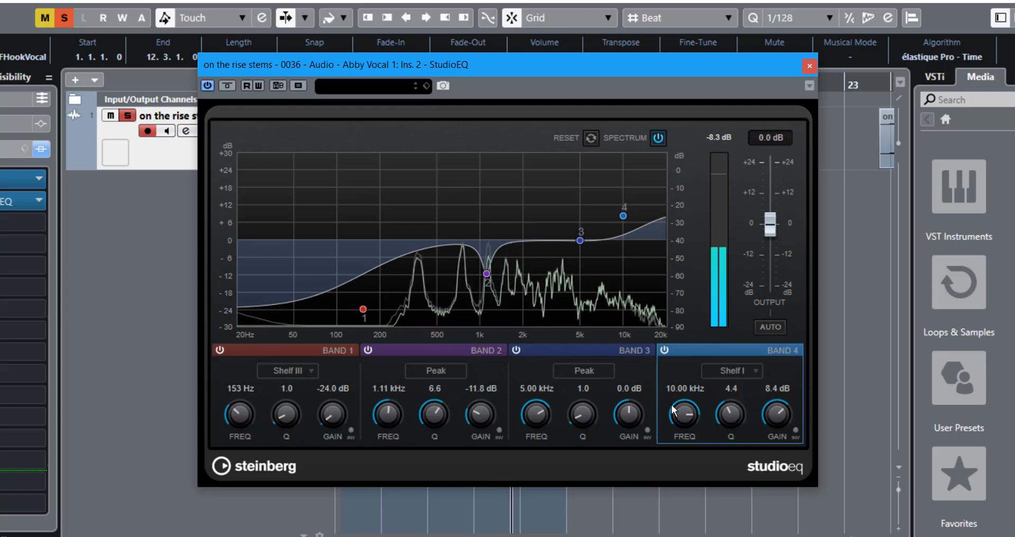
drag(681, 412, 690, 433)
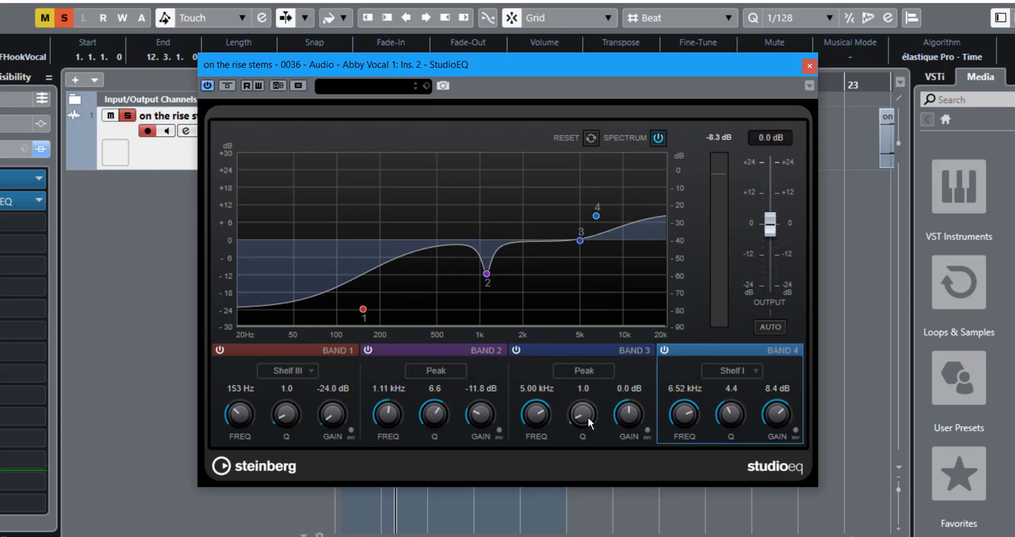
- Shape Band 3 into a narrow 8.4 dB boost with a Q of 5.4 and tune its peak to 3.79 kHz during playback
drag(584, 419, 582, 405)
drag(589, 360, 592, 357)
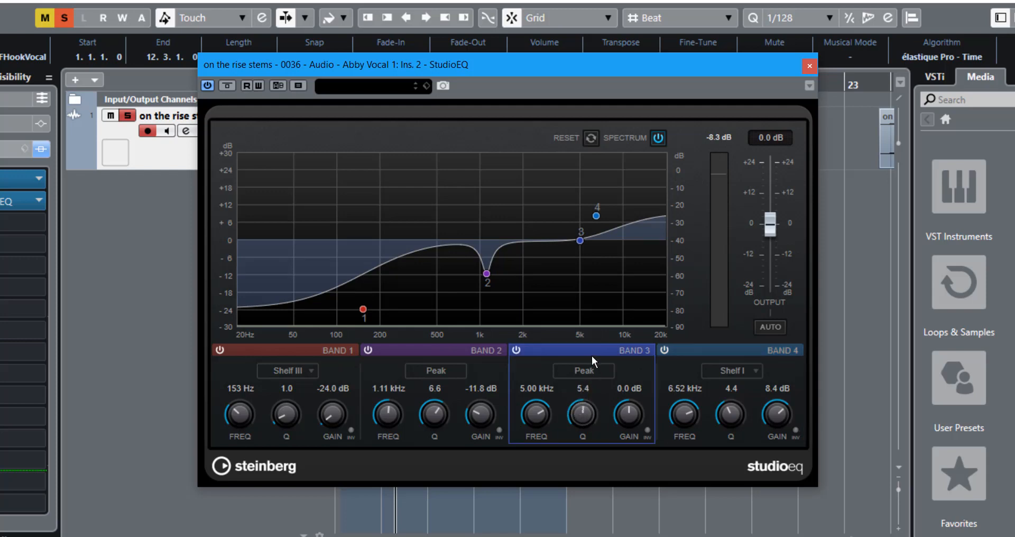
drag(625, 413, 633, 394)
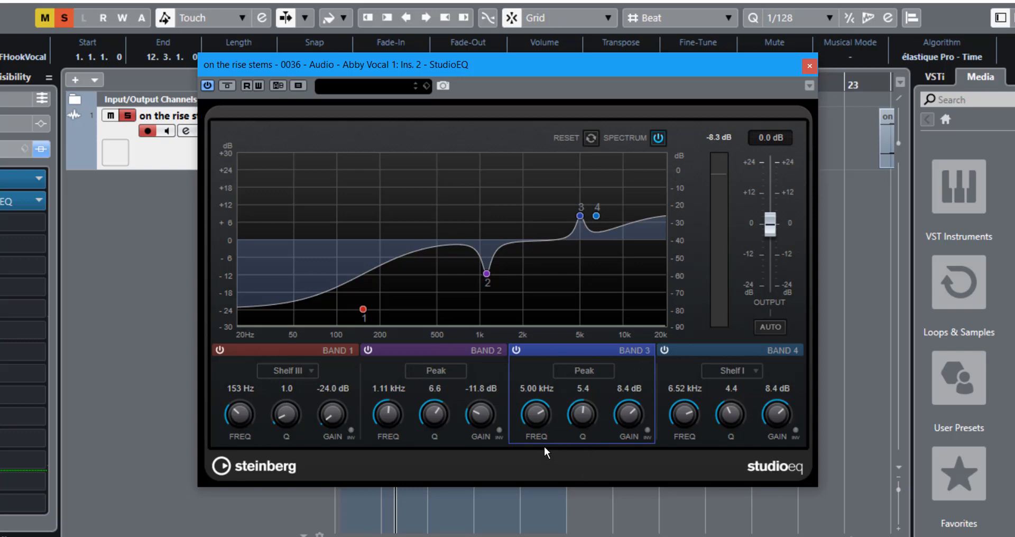
key(space)
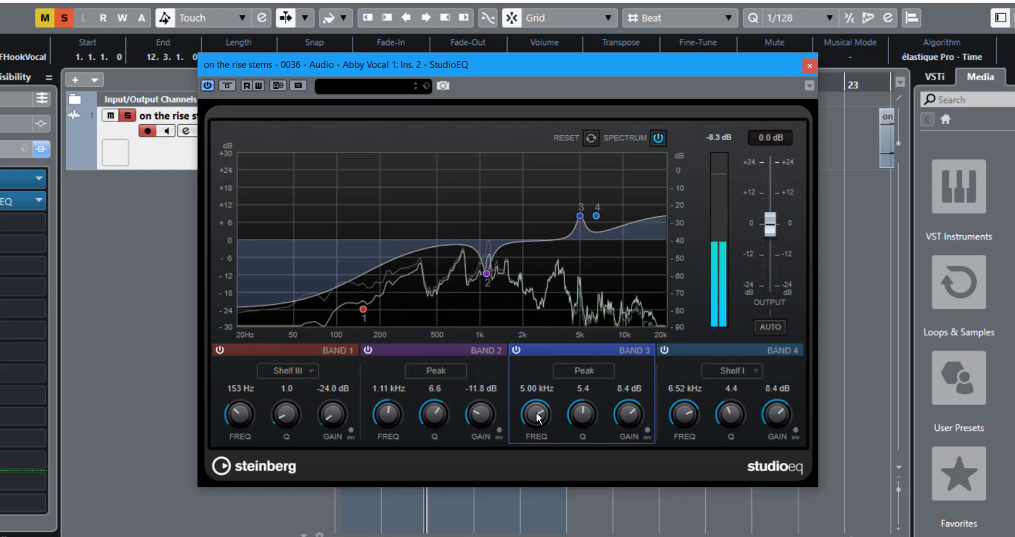
drag(536, 412, 539, 424)
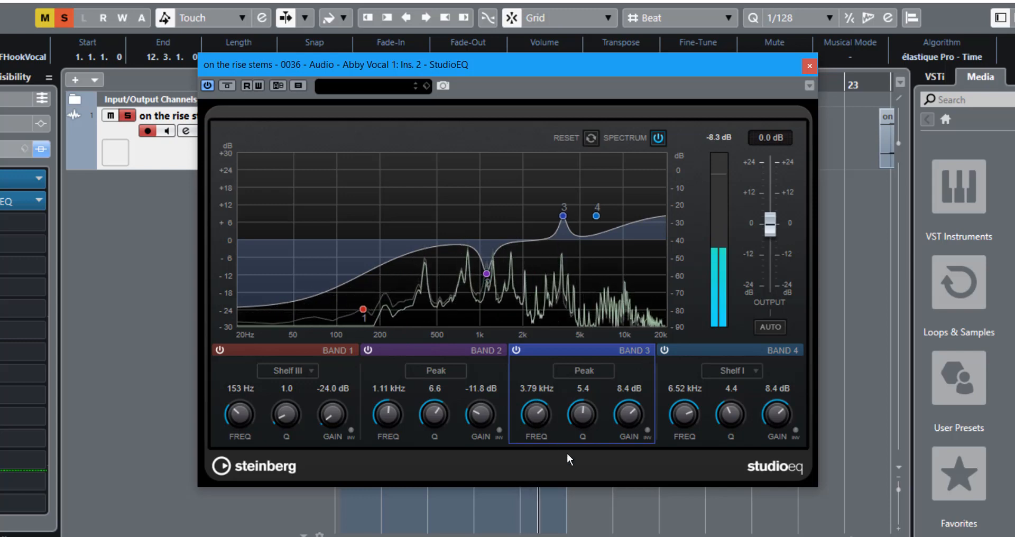
key(space)
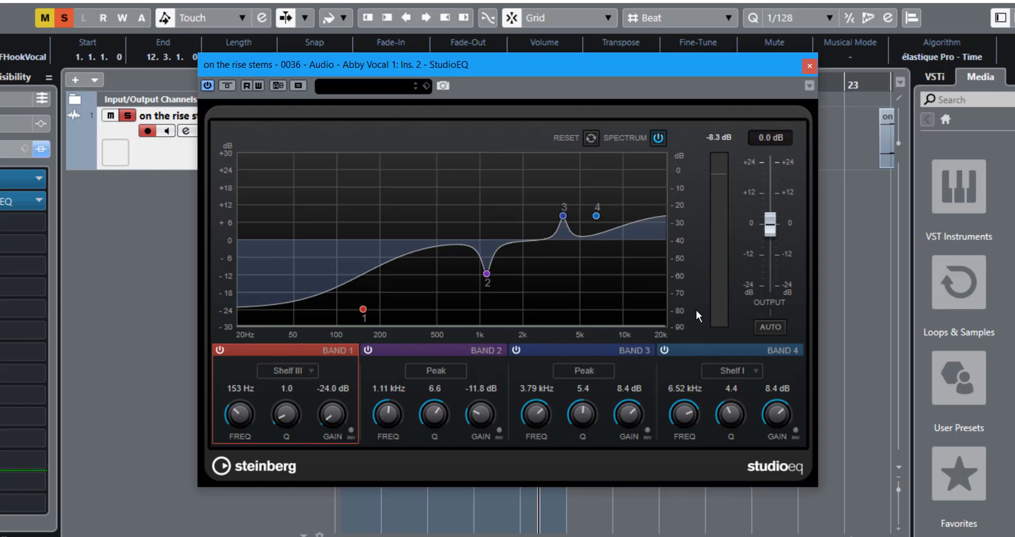
- Compare the vocal with StudioEQ bypassed and active, and reduce the gain to 4.1 dB on Band 3 and 4.8 dB on Band 4
click(226, 86)
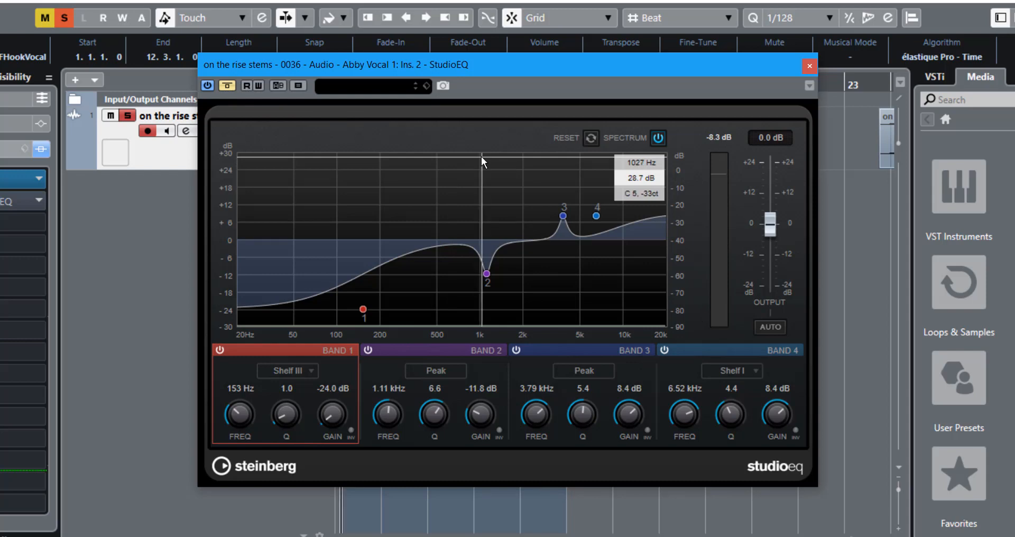
click(225, 86)
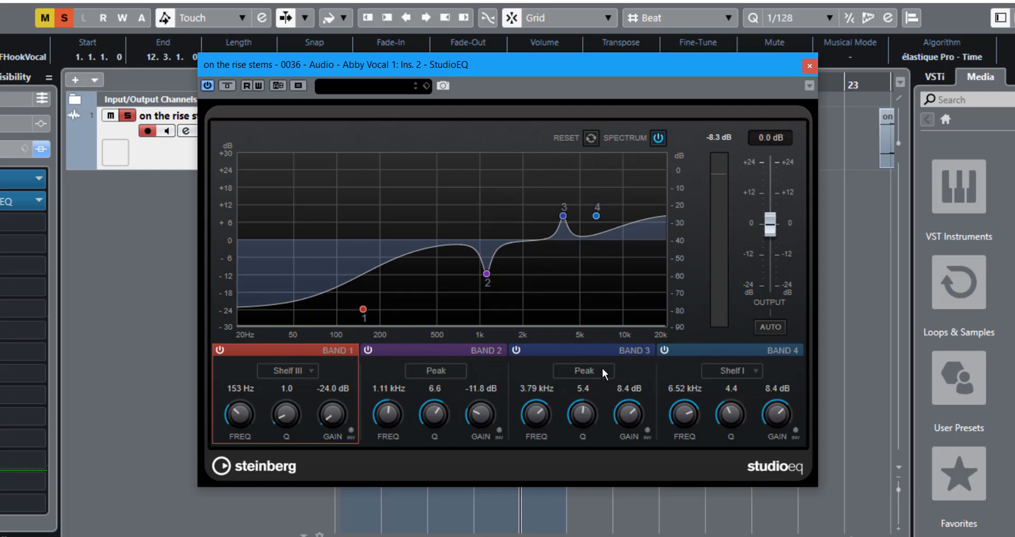
drag(621, 416, 628, 433)
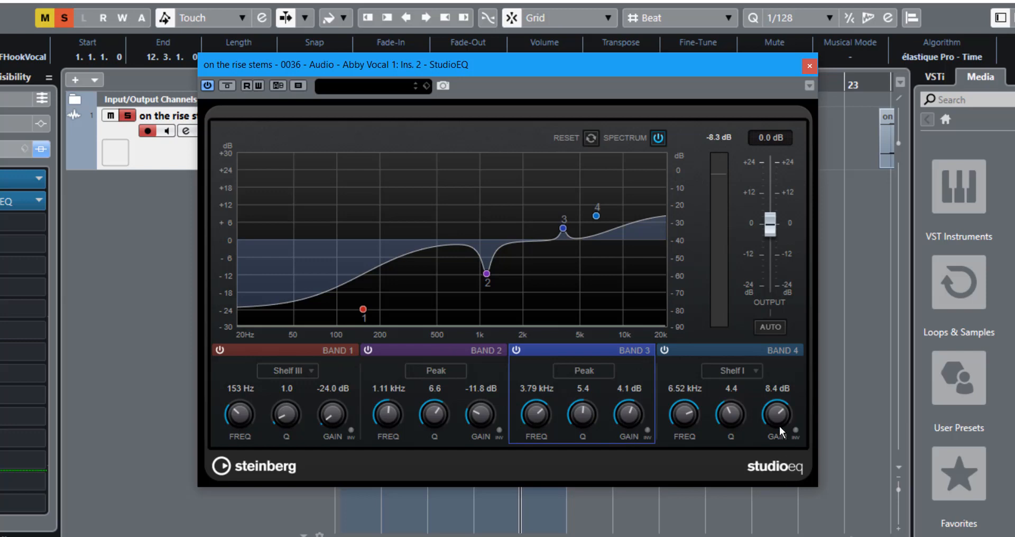
drag(777, 419, 775, 423)
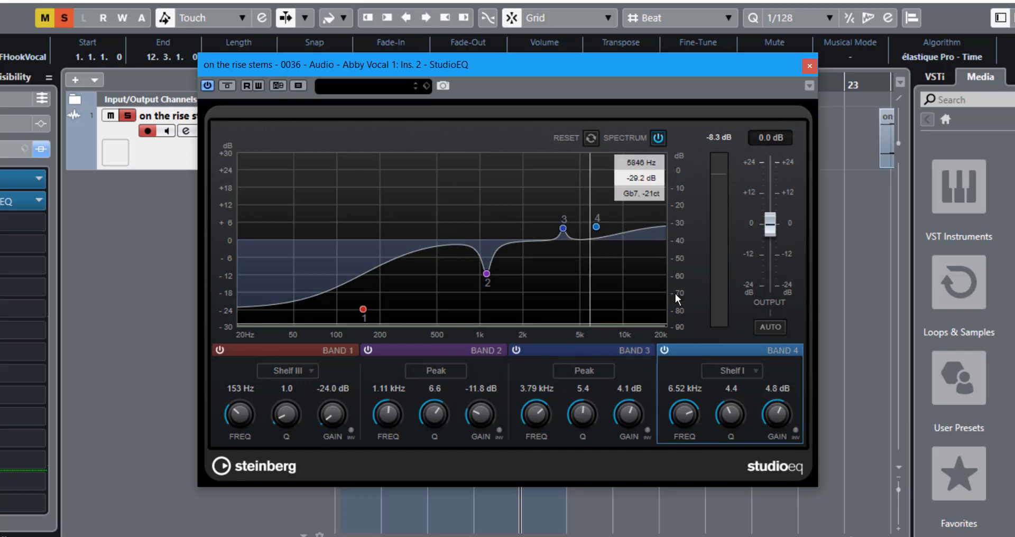
- Play the vocal with StudioEQ active and bypassed to compare the adjusted EQ, and close its window
key(space)
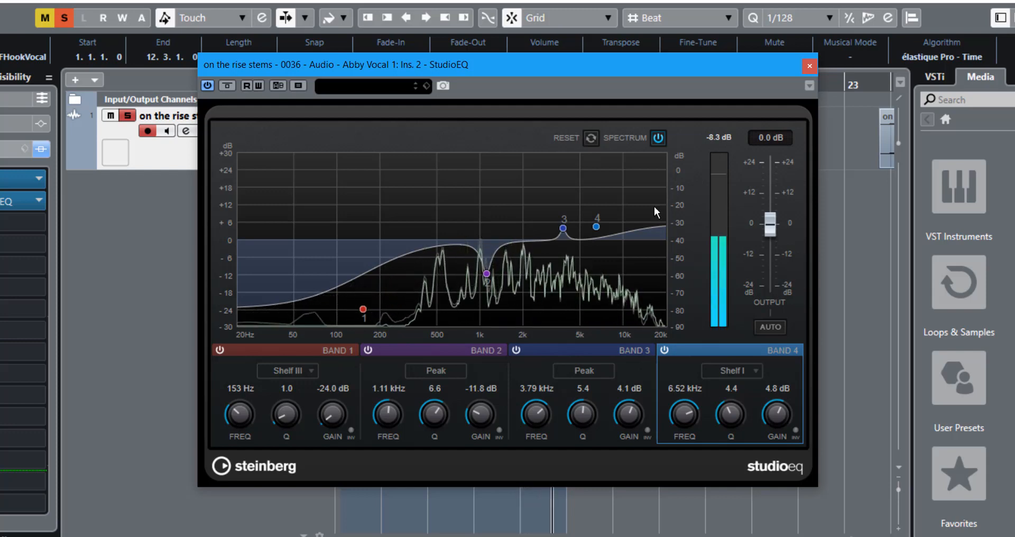
click(227, 85)
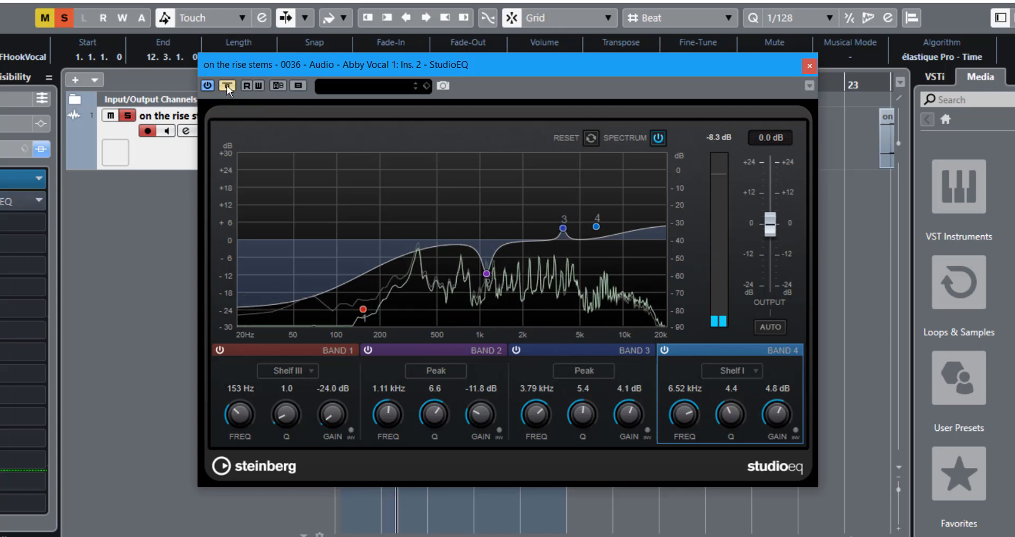
click(227, 85)
key(space)
click(808, 67)
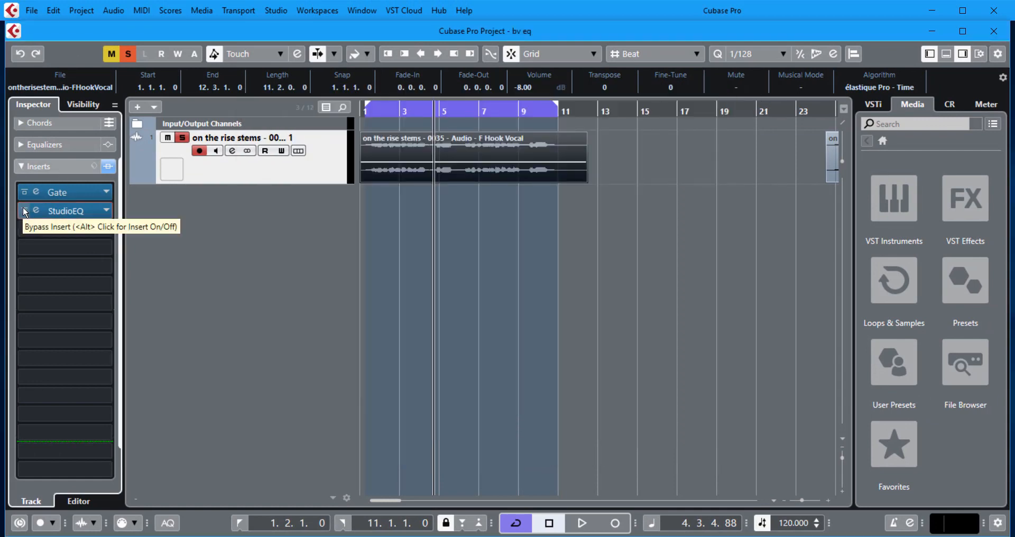
- Bypass StudioEQ and insert FabFilter Pro-Q 2 in the third insert slot with the Clean preset
click(53, 230)
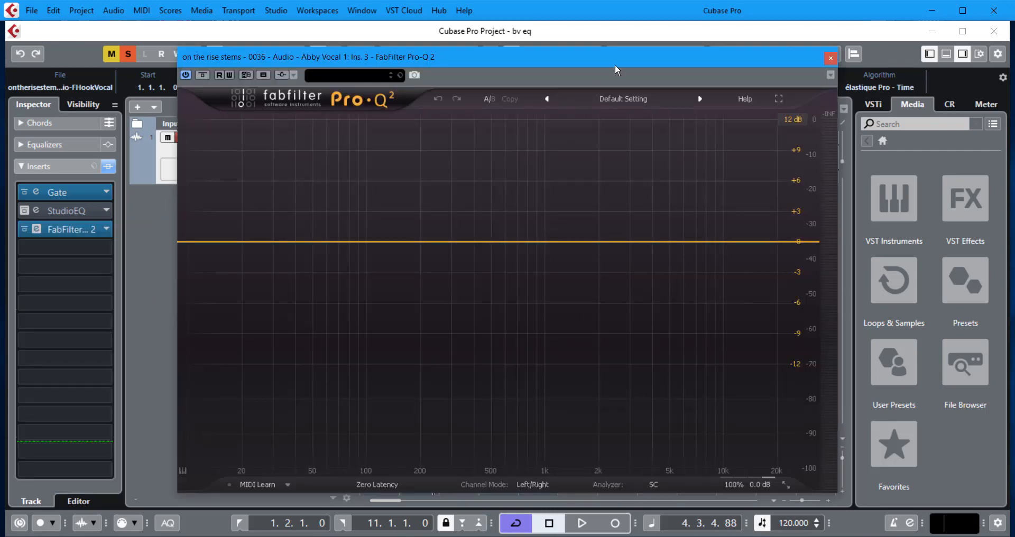
click(547, 99)
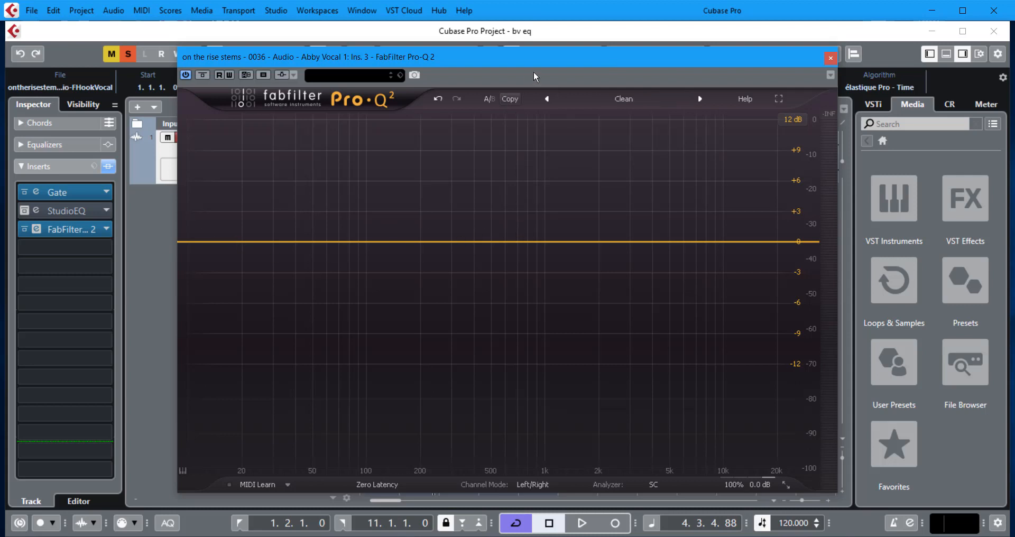
- Add four bands along the flat EQ curve at about 28 Hz, 215 Hz, 1.77 kHz and just below 10 kHz
click(268, 243)
click(427, 242)
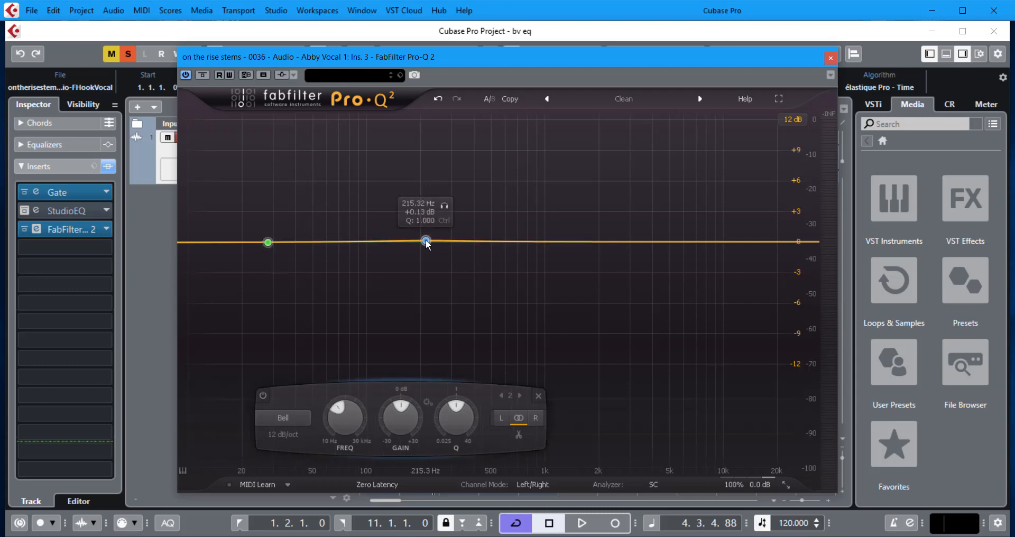
click(589, 242)
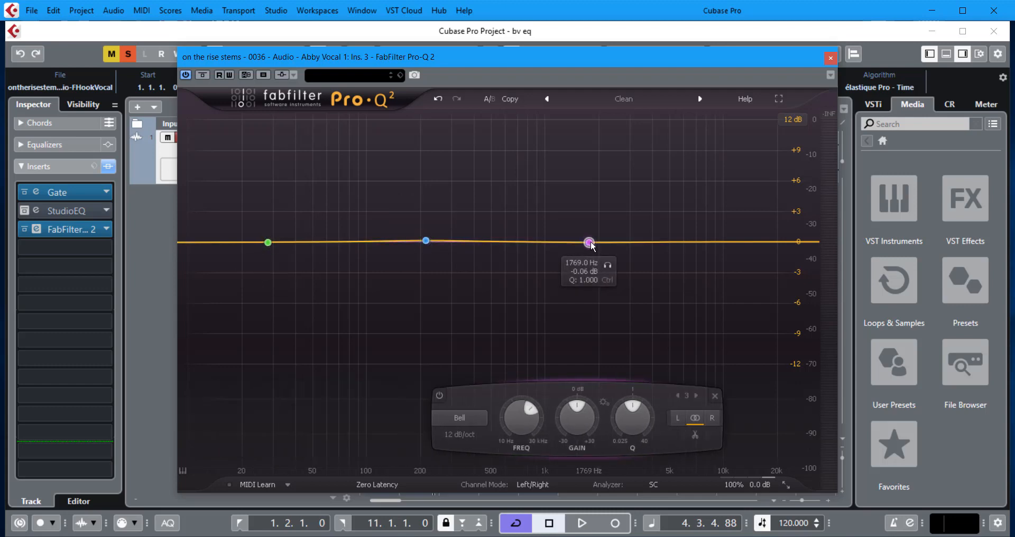
click(719, 243)
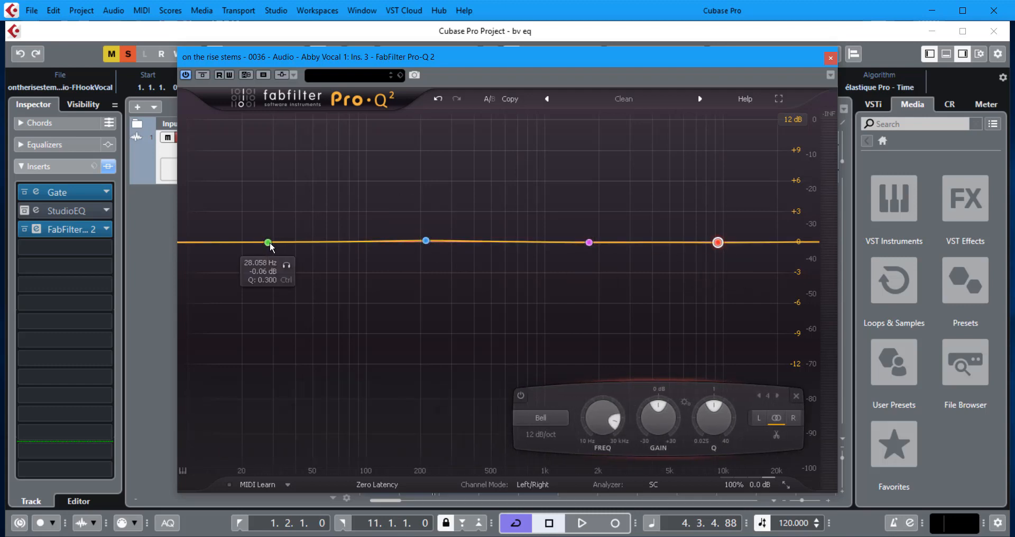
- Make the lowest band a Low Shelf with a 6 dB/oct slope, cutting about 15.8 dB at about 155 Hz
click(268, 243)
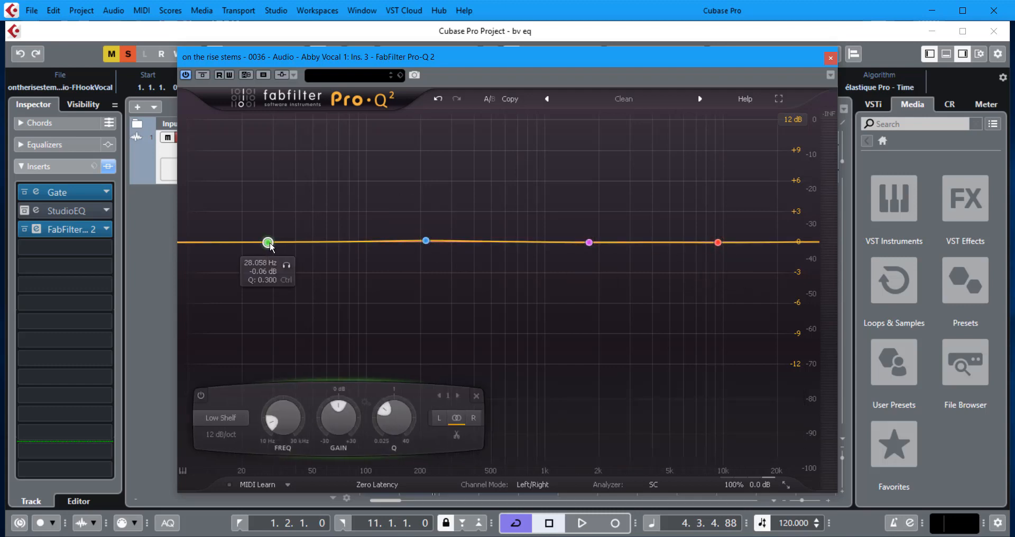
click(215, 425)
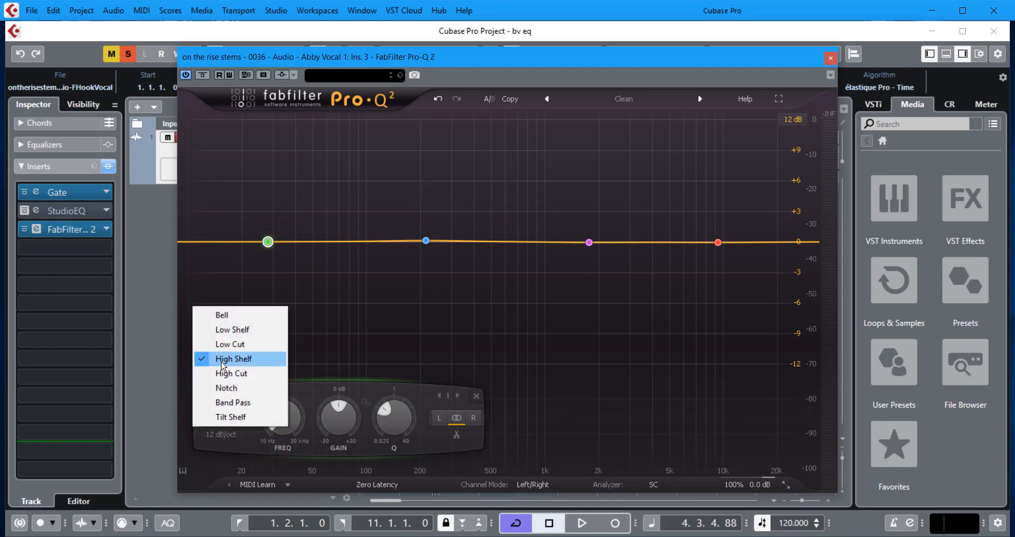
click(233, 331)
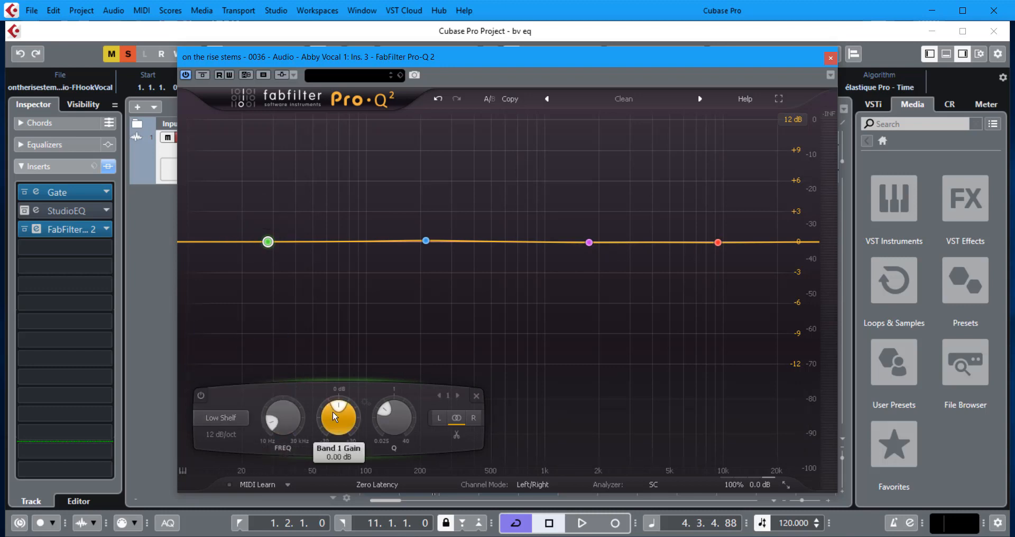
drag(332, 411, 278, 411)
key(space)
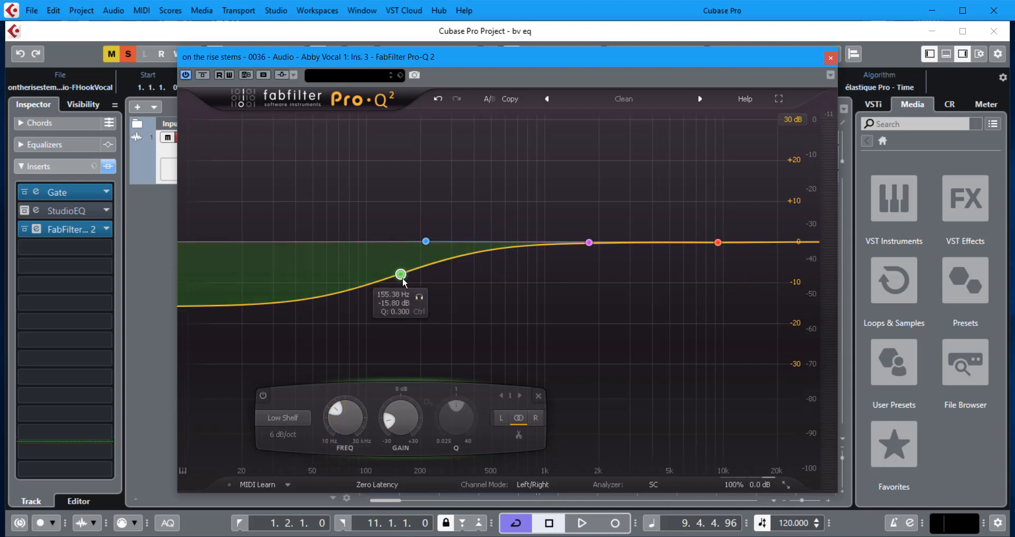
- Steepen the low shelf's slope to 48 dB/oct and move it to about 189 Hz and -16.1 dB
click(286, 432)
click(297, 400)
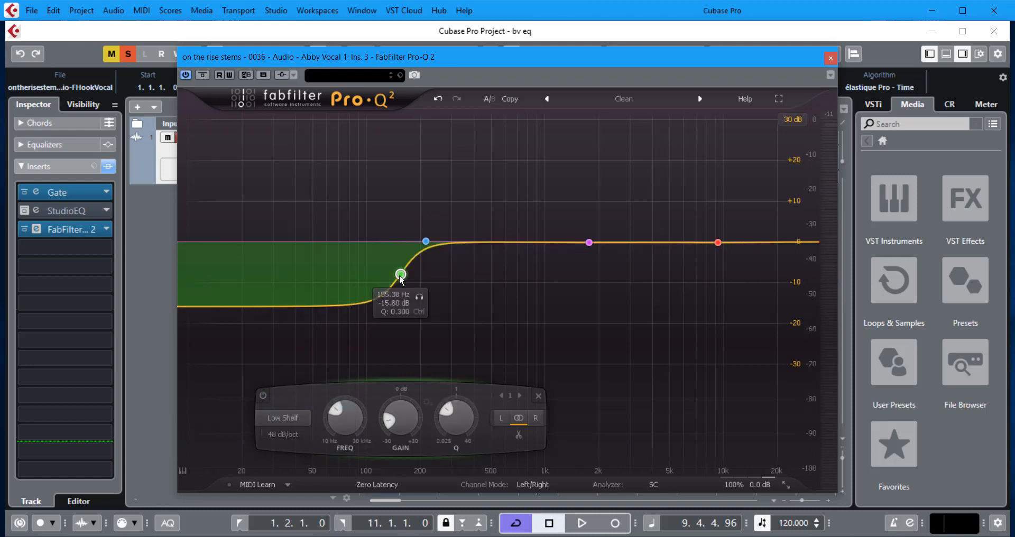
drag(403, 280, 418, 276)
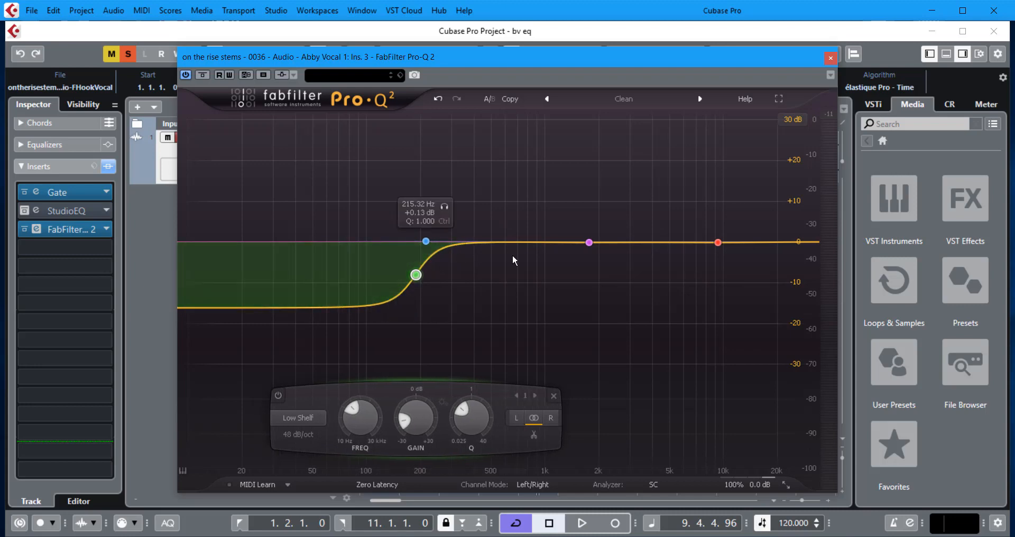
- Move the low shelf to about 259 Hz and -20.2 dB while the vocal plays
key(space)
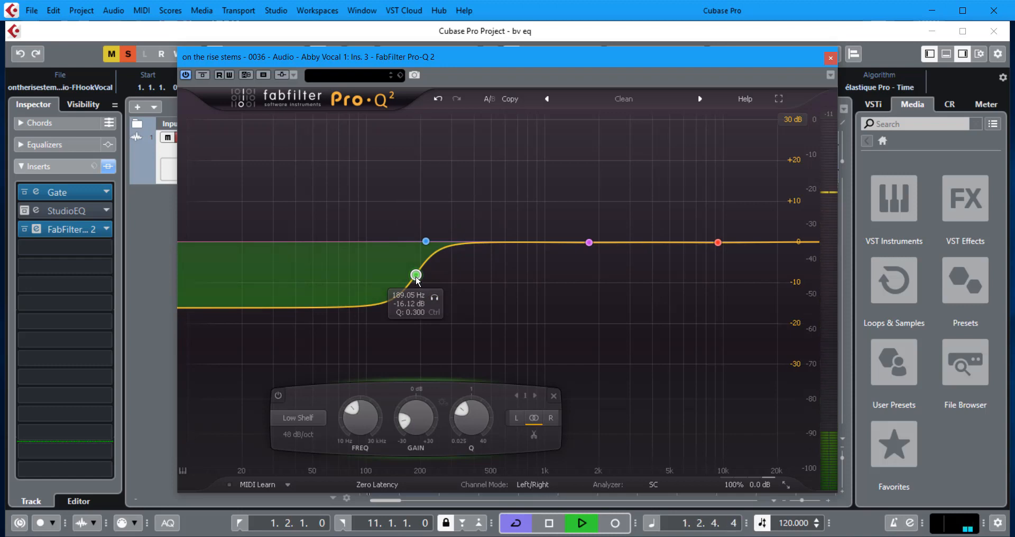
drag(421, 275, 441, 291)
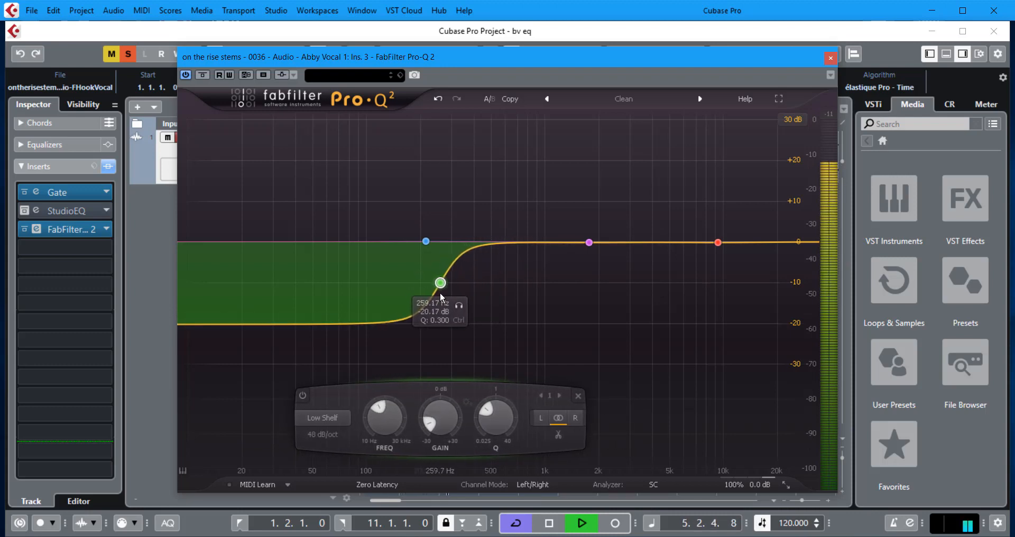
key(space)
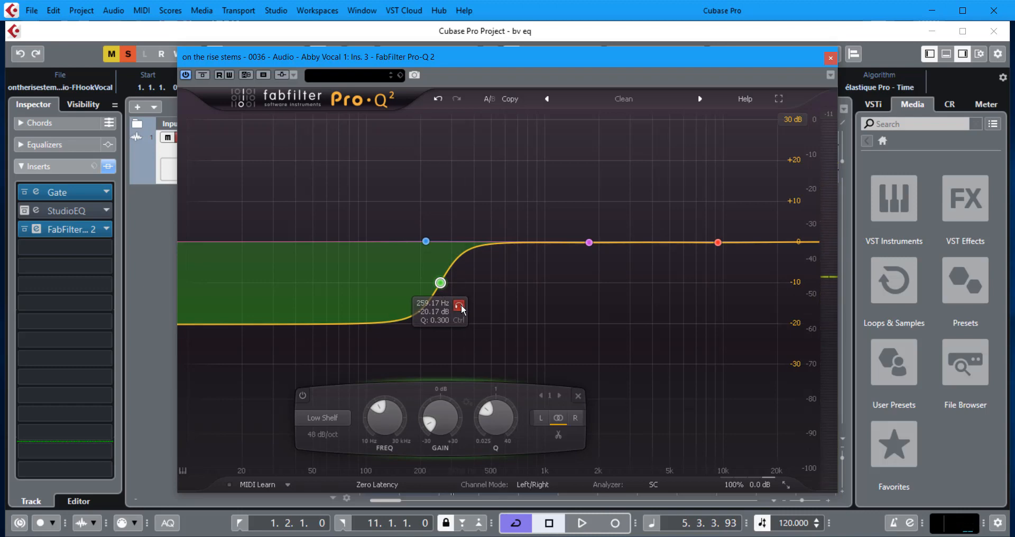
- Audition the low-shelf band on its own during playback, sweeping its frequency down to about 184 Hz and back up
key(space)
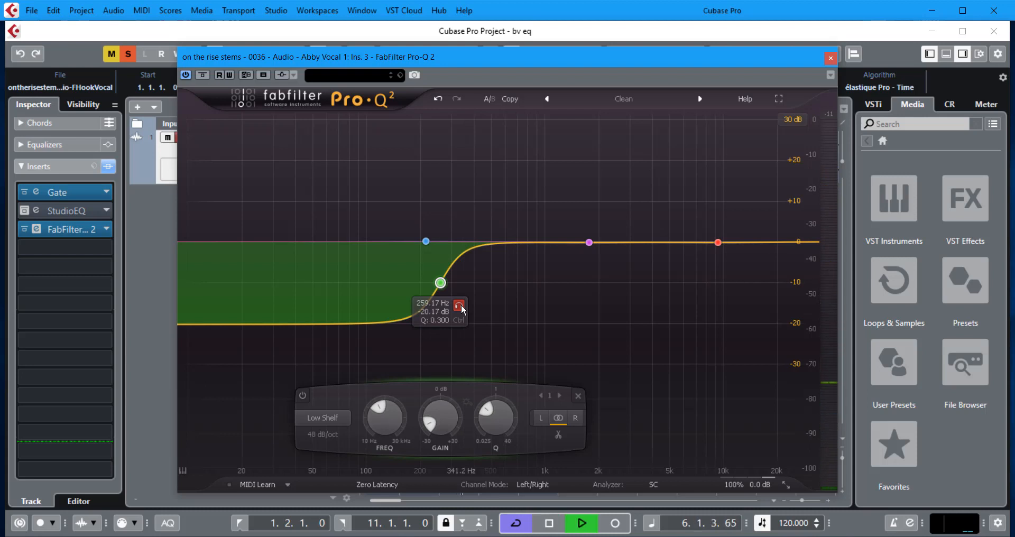
click(459, 305)
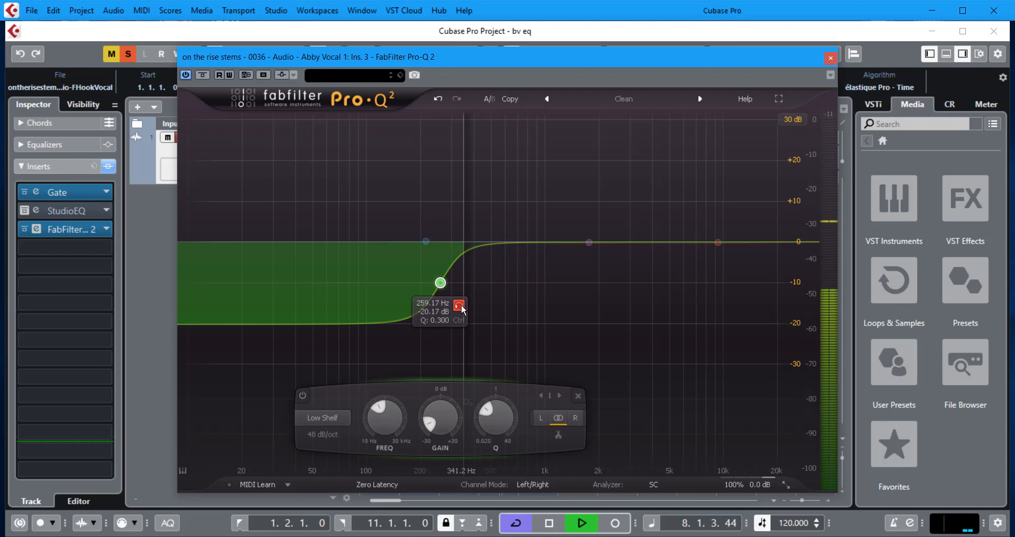
drag(461, 305, 434, 309)
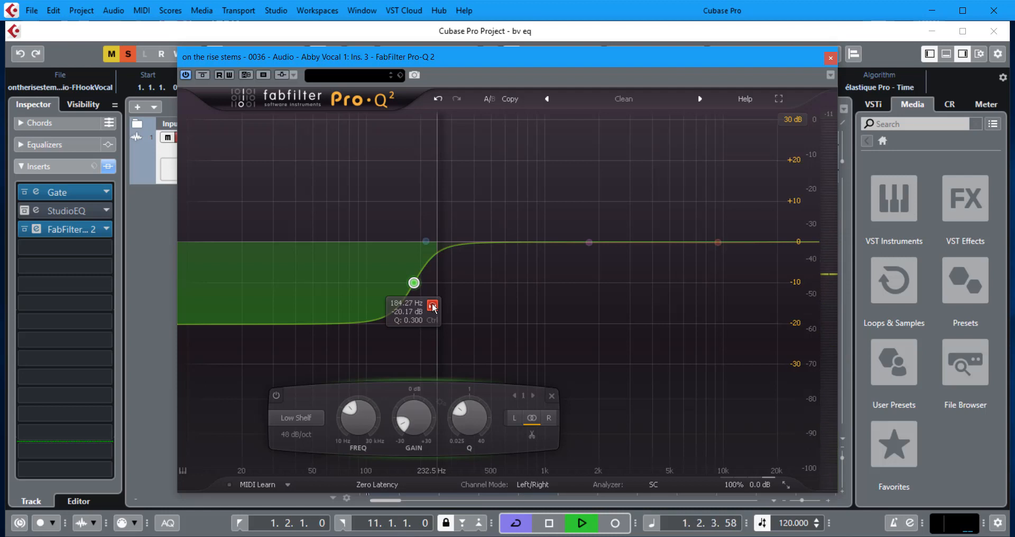
drag(434, 309, 458, 310)
key(space)
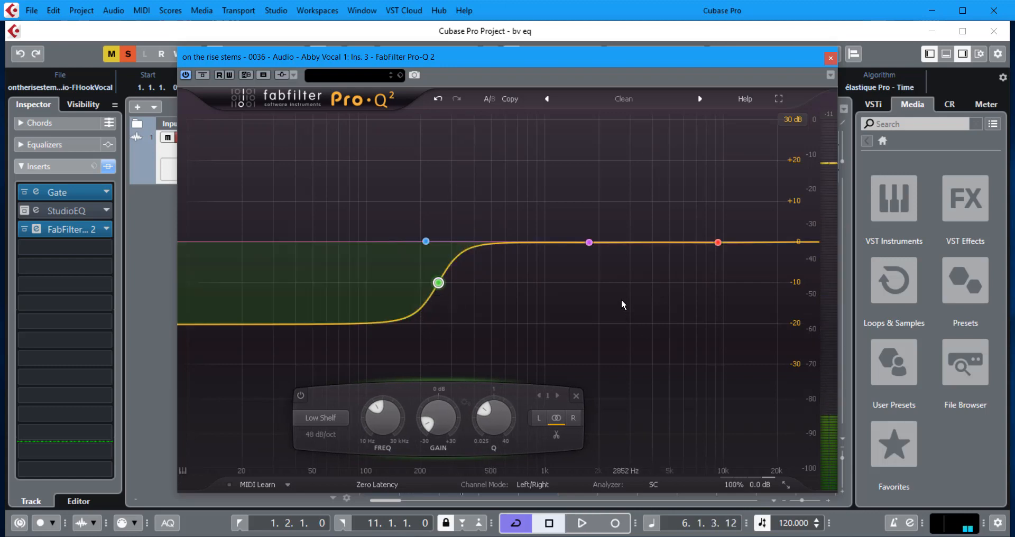
- Set the slope of the bell band at about 1.77 kHz to 36 dB/oct
click(590, 243)
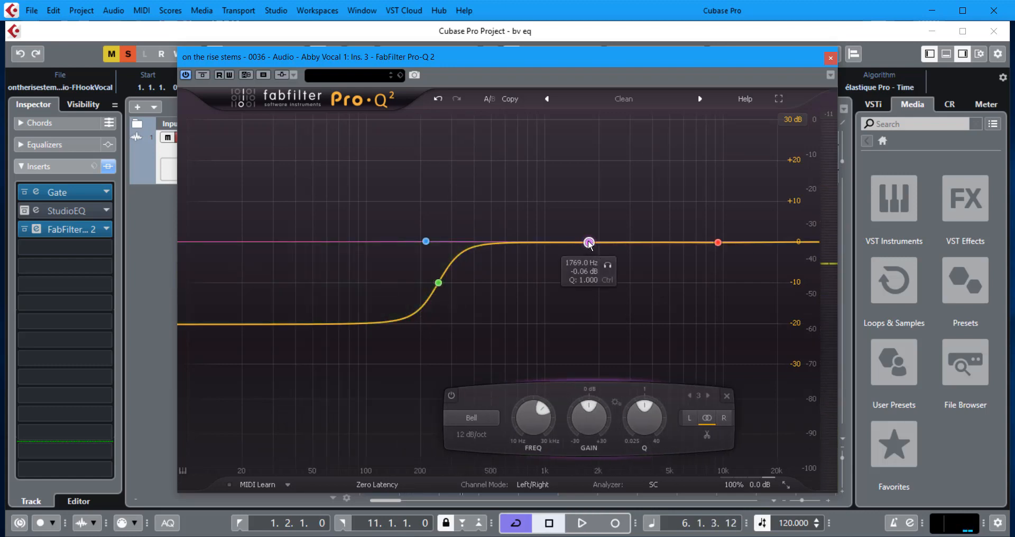
click(477, 434)
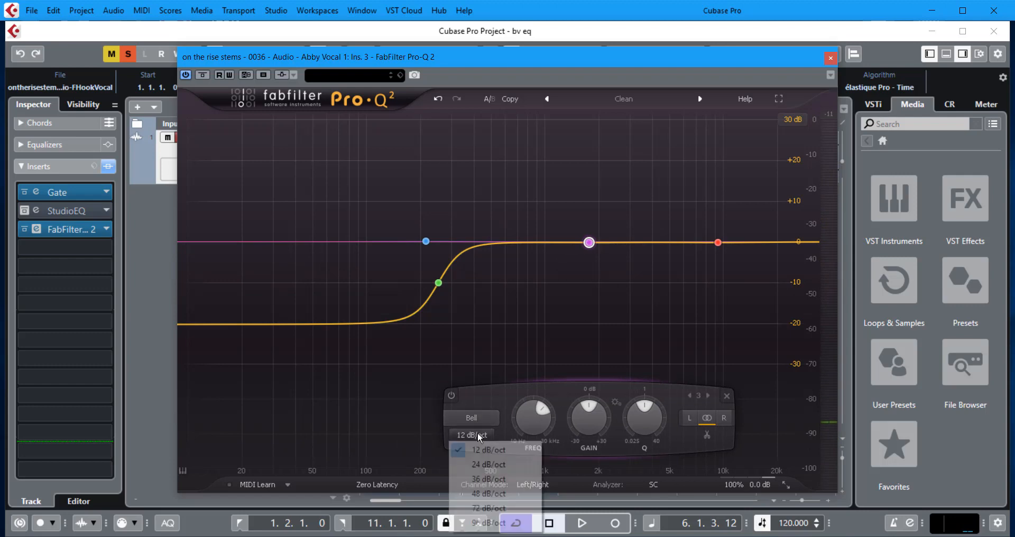
click(487, 480)
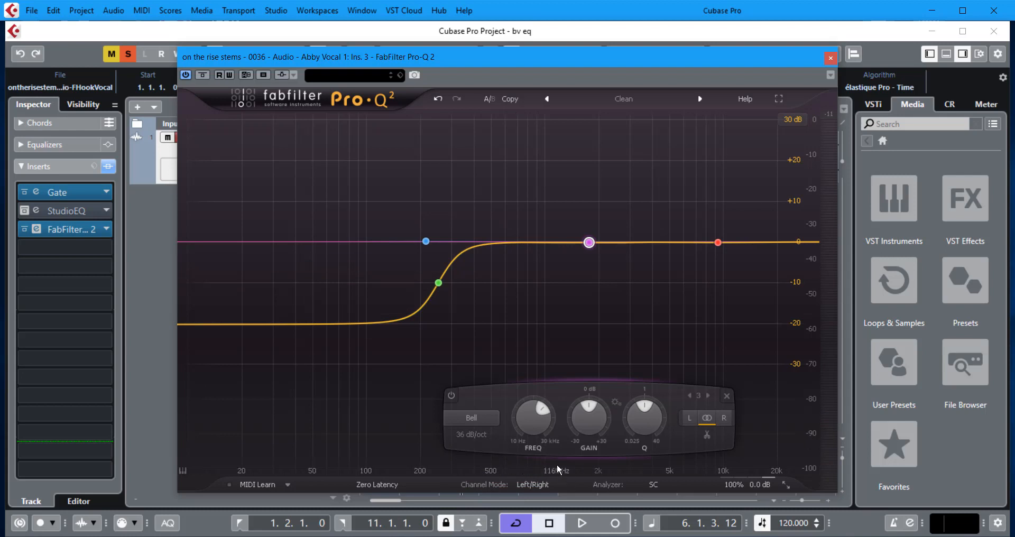
- Cut the bell band at about 1.77 kHz to -9.24 dB and narrow it to a Q of about 4.29
click(476, 434)
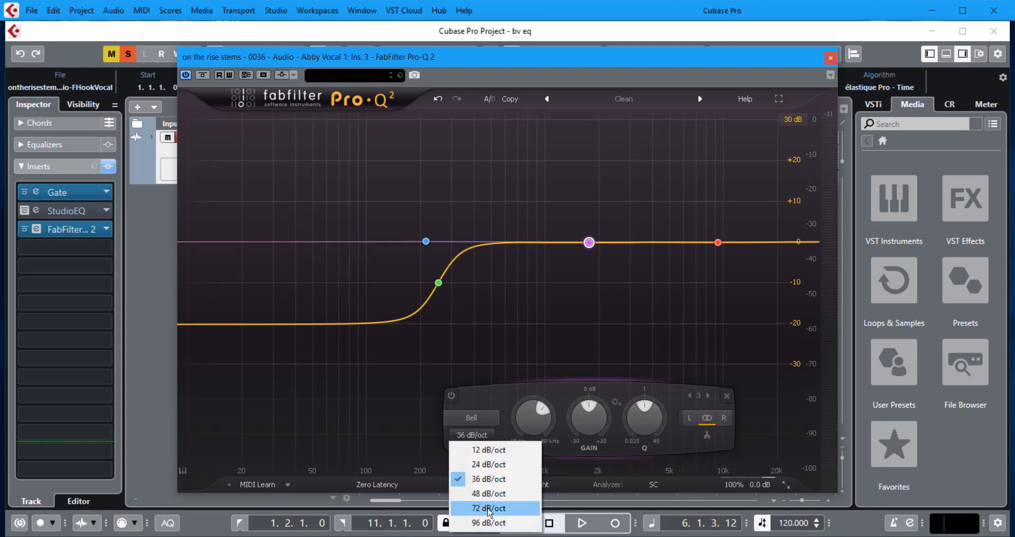
click(550, 448)
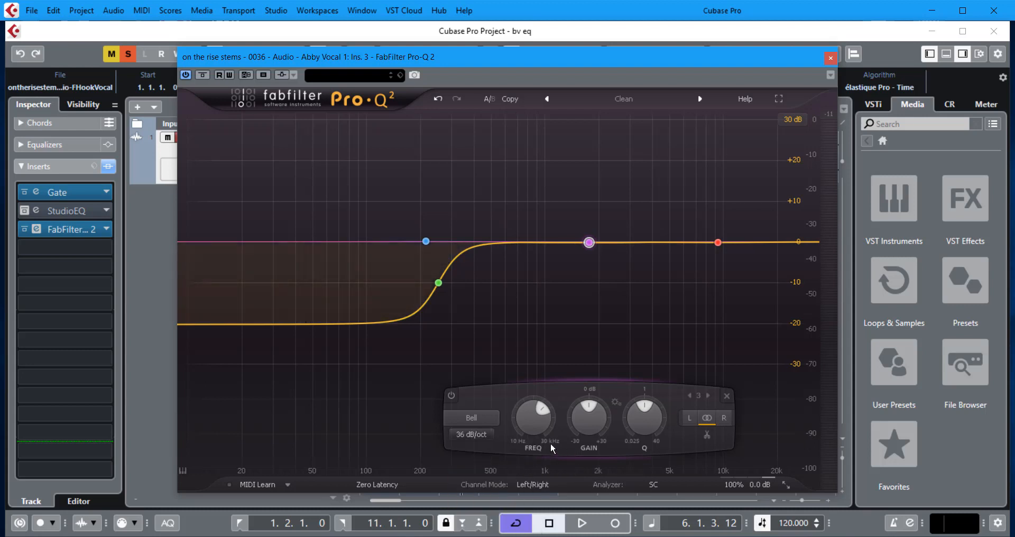
drag(591, 412, 582, 476)
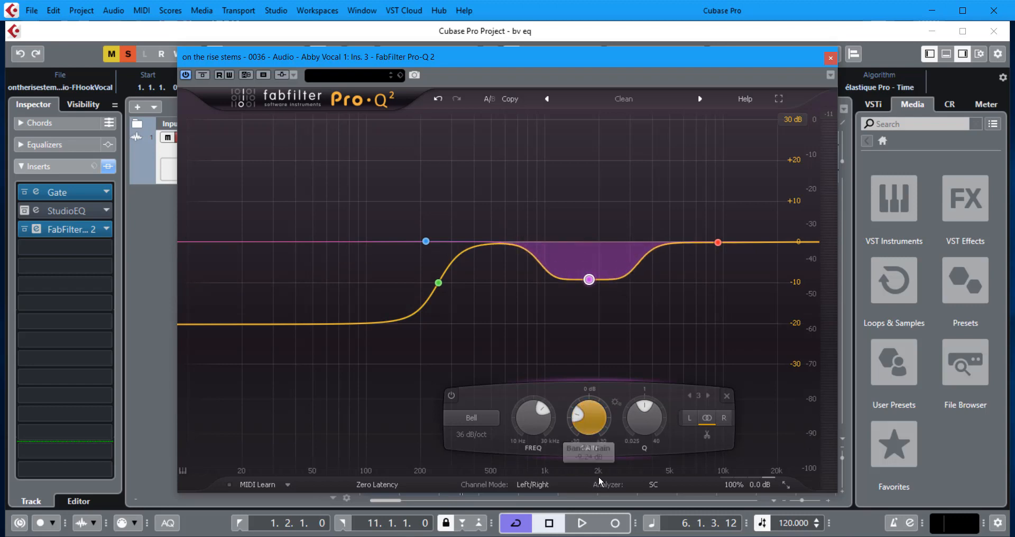
drag(640, 429, 653, 384)
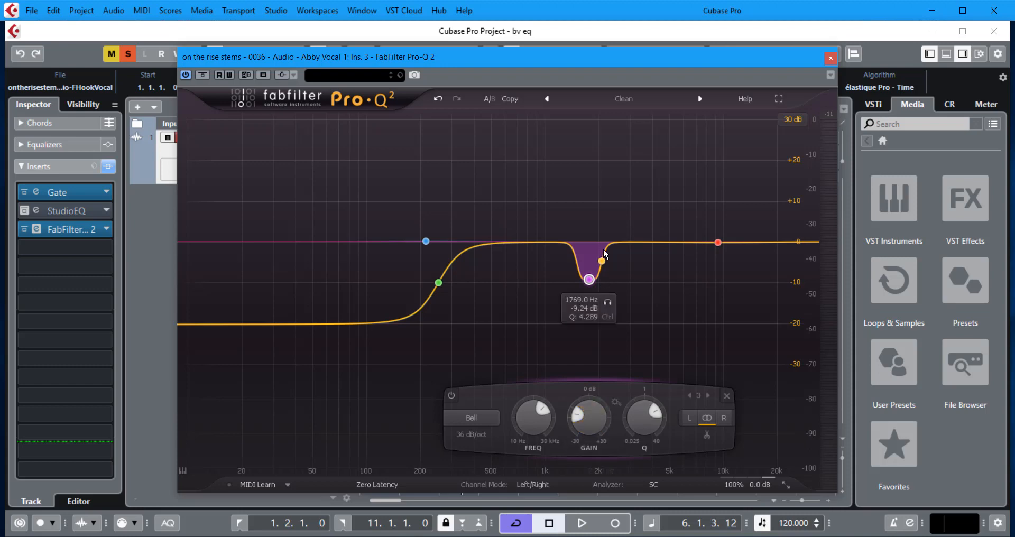
- Solo the bell band during playback and sweep its frequency down to about 1070 Hz
click(608, 303)
key(space)
drag(610, 311, 566, 312)
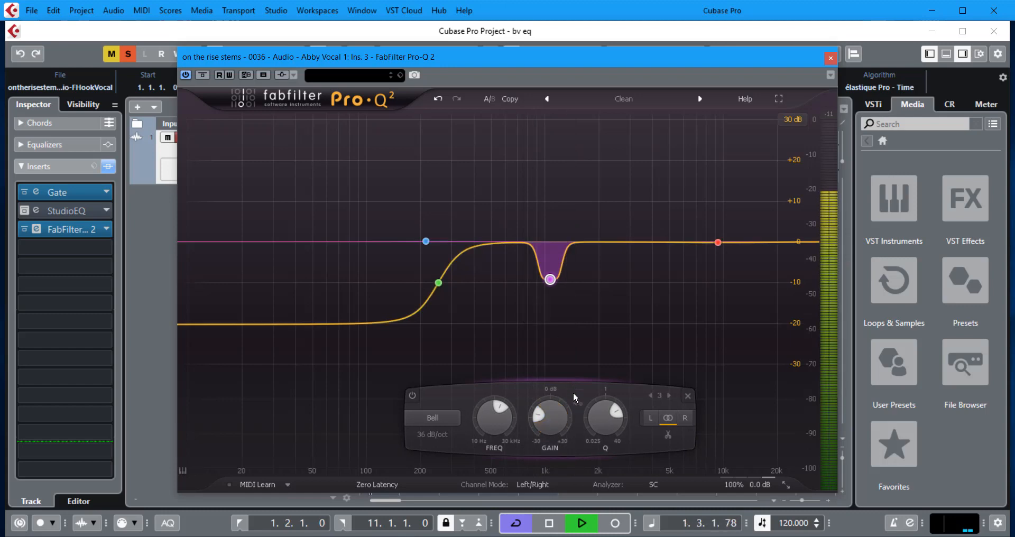
- Compare the playing vocal with the midrange bell band bypassed and enabled, and stop playback
click(413, 395)
click(413, 395)
key(space)
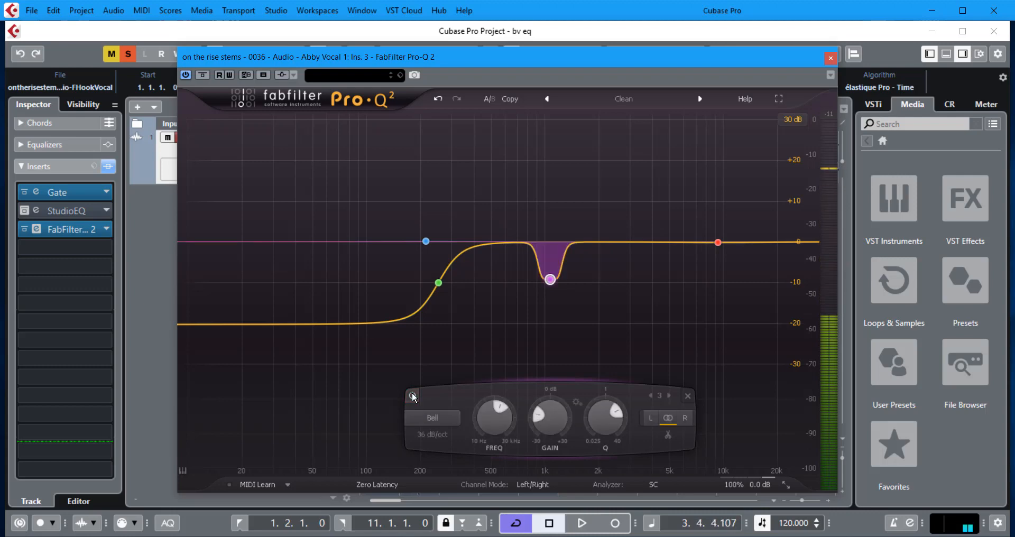
- Reduce the midrange bell's cut to about -6.98 dB
mouse_move(572, 284)
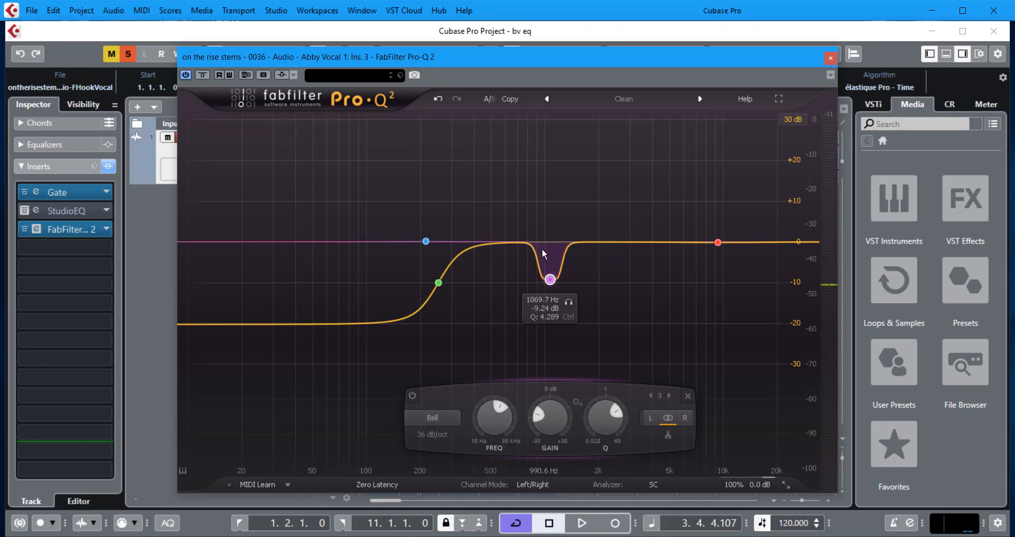
click(550, 279)
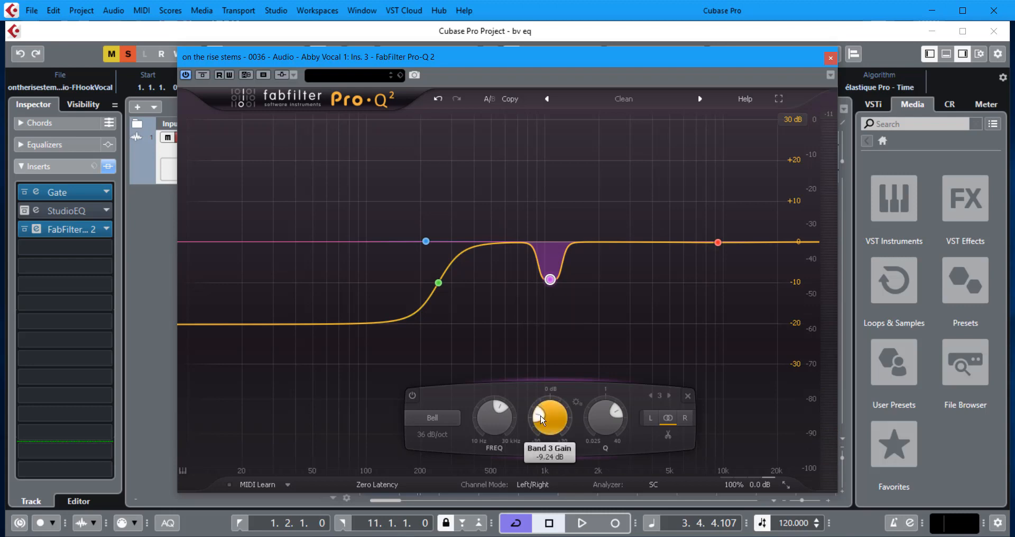
drag(542, 420, 542, 418)
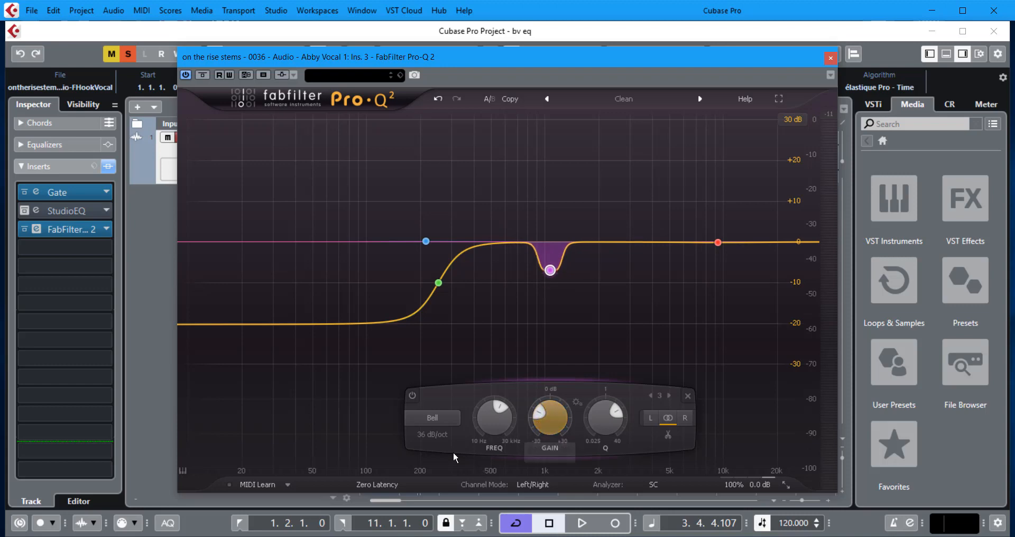
- Play the vocal with the midrange bell bypassed and re-enable the band to hear the softer cut
click(412, 397)
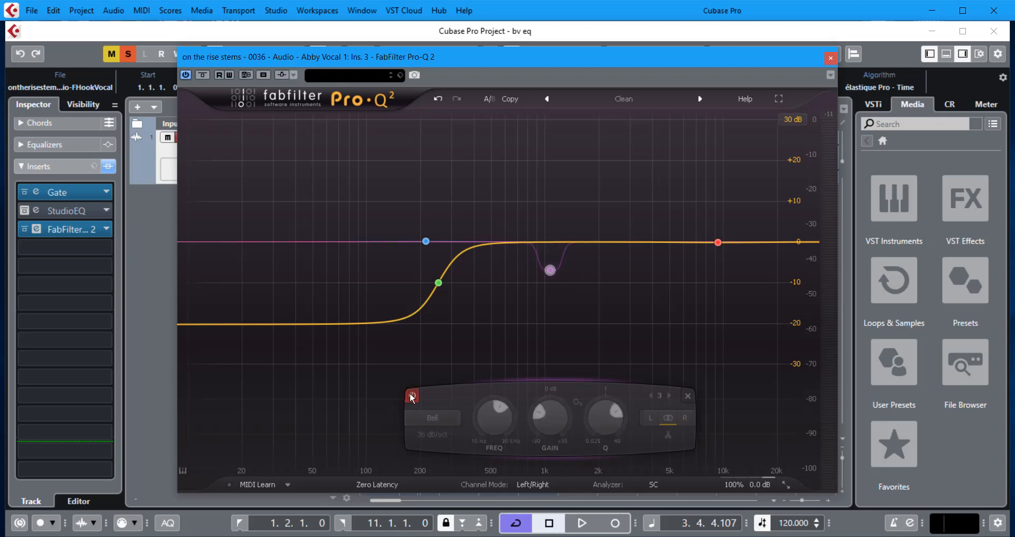
key(space)
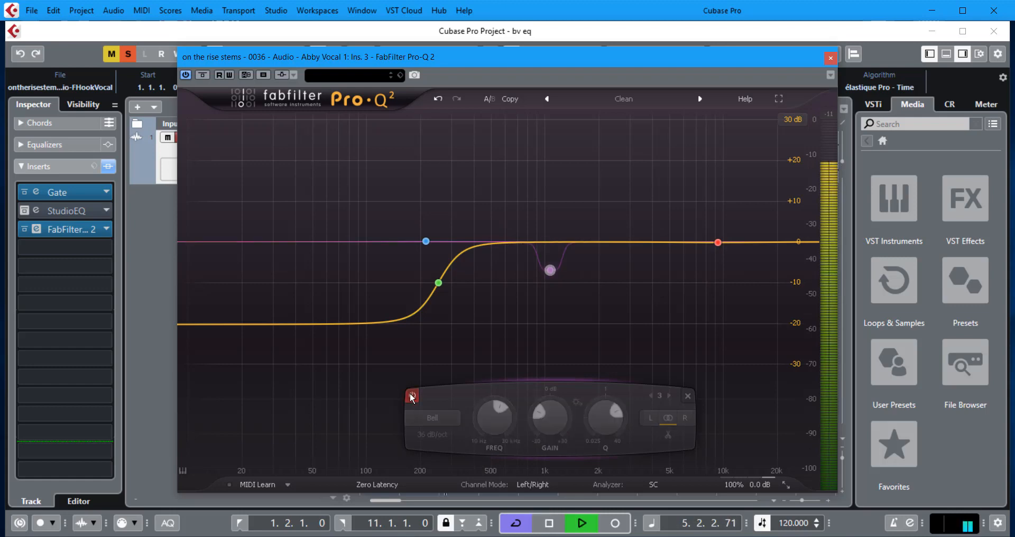
click(413, 397)
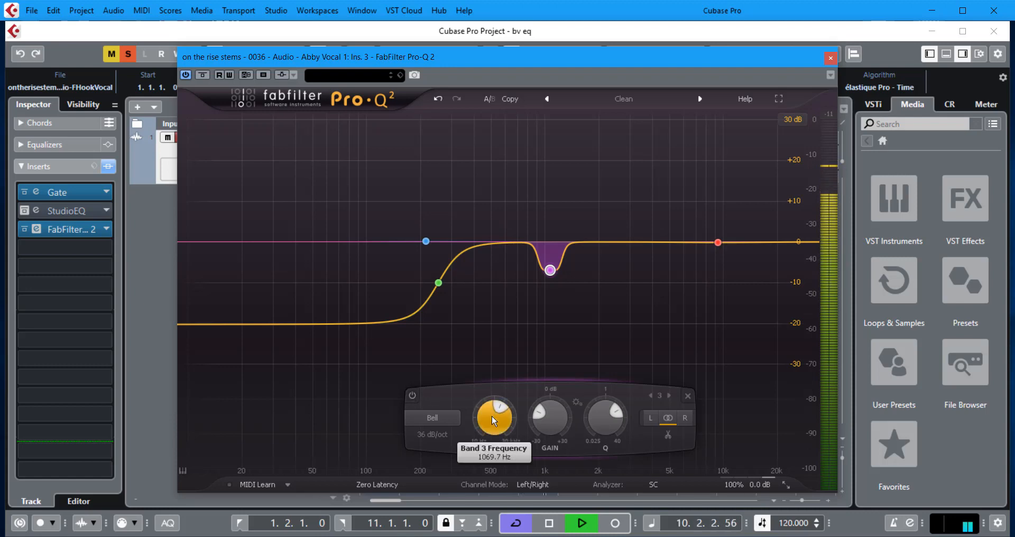
- Fine-tune the midrange bell's frequency to about 1094 Hz during playback and stop the transport
scroll(490, 420, down, 1)
mouse_move(490, 418)
mouse_down()
mouse_move(490, 430)
mouse_move(495, 399)
mouse_move(486, 417)
mouse_up()
key(space)
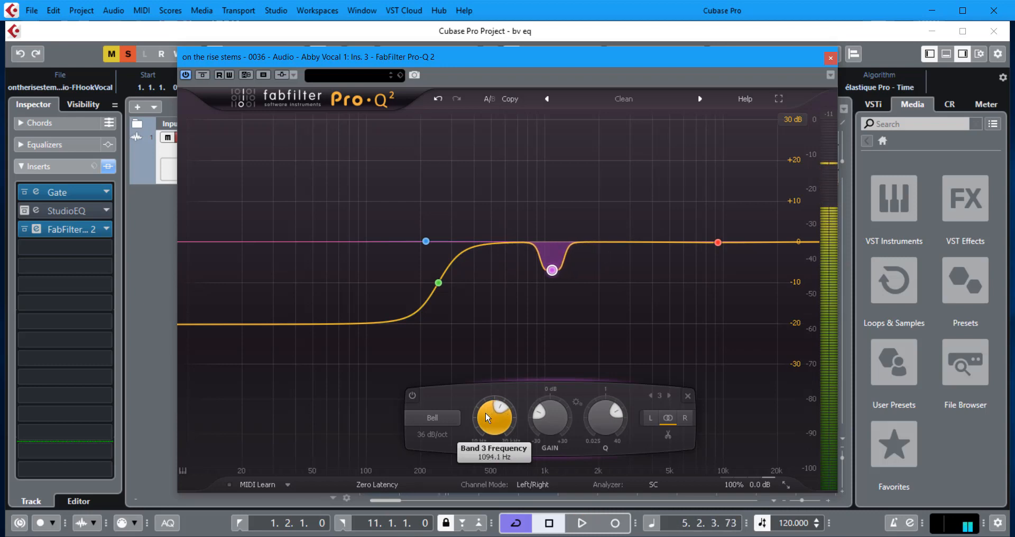
- Keep the band at about 14.9 kHz as a High Shelf and boost it to about +7.53 dB
click(541, 418)
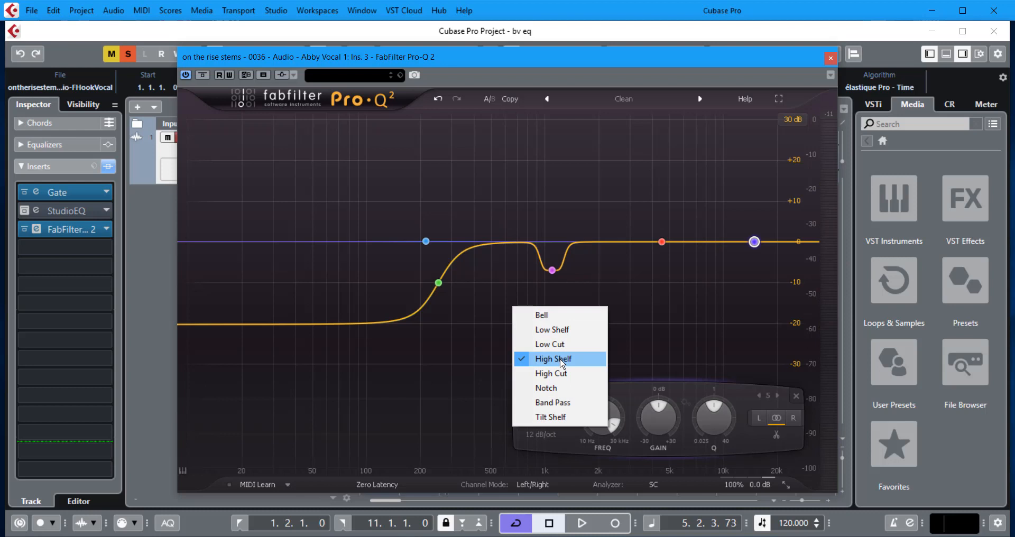
click(562, 364)
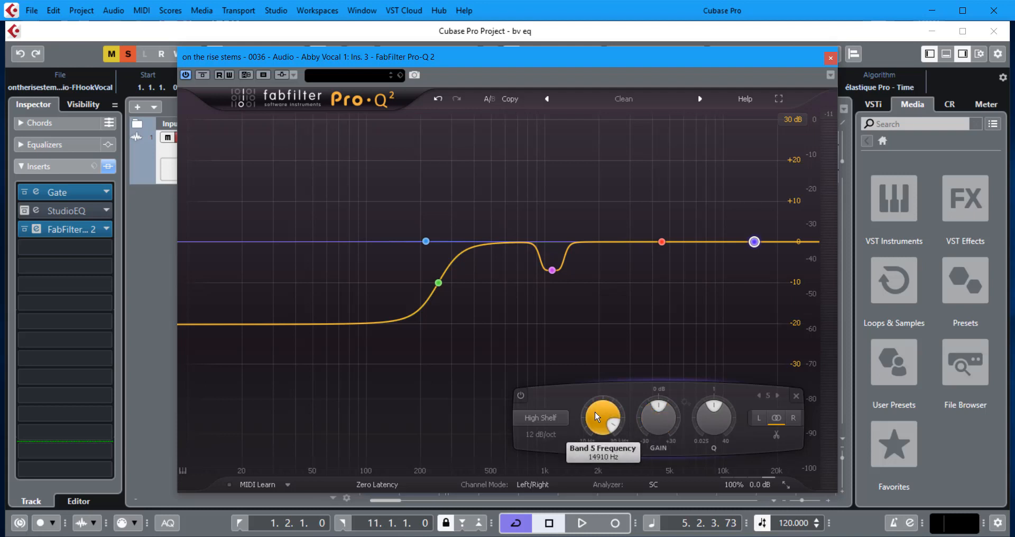
drag(654, 423, 671, 380)
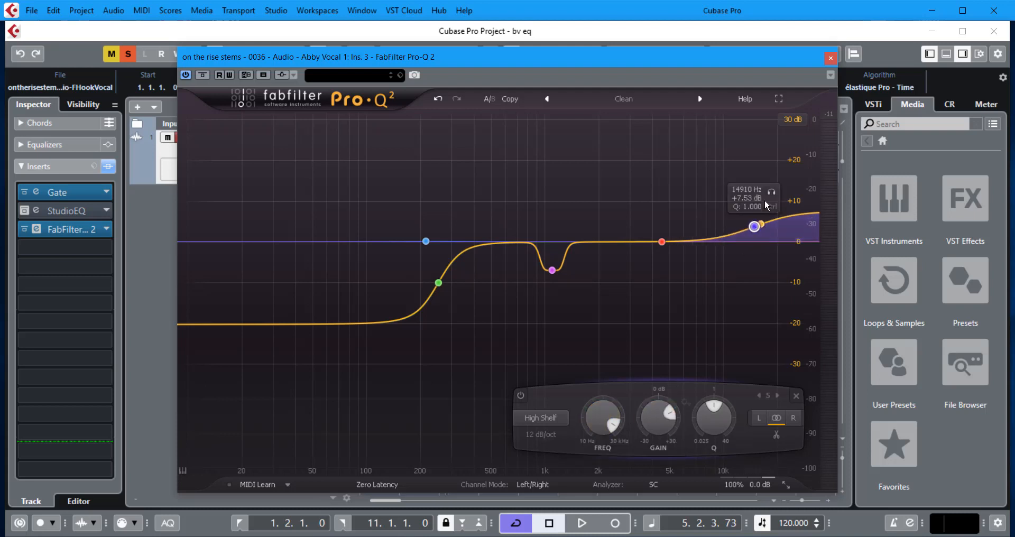
- Solo the high shelf during playback and sweep its frequency down to about 7.5 kHz
click(775, 192)
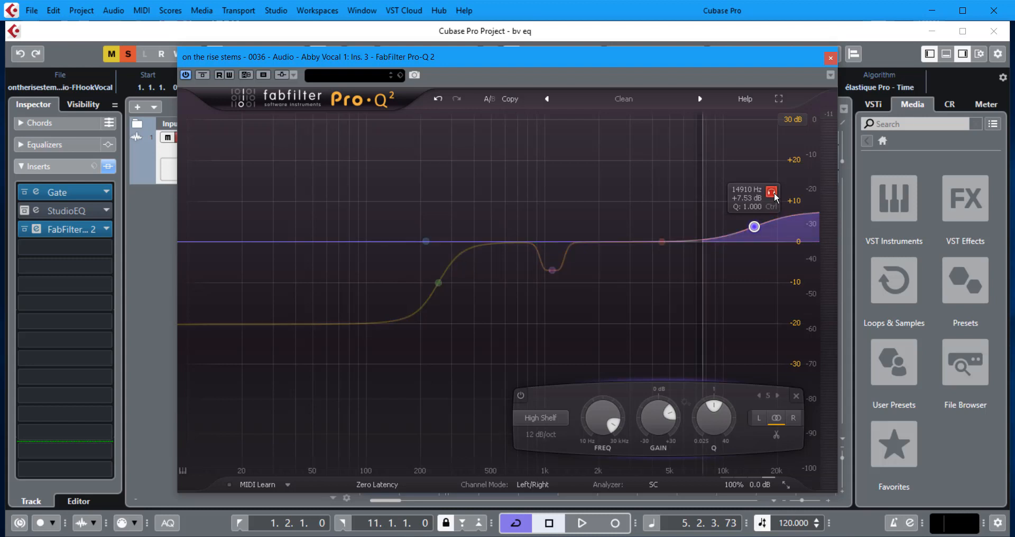
key(space)
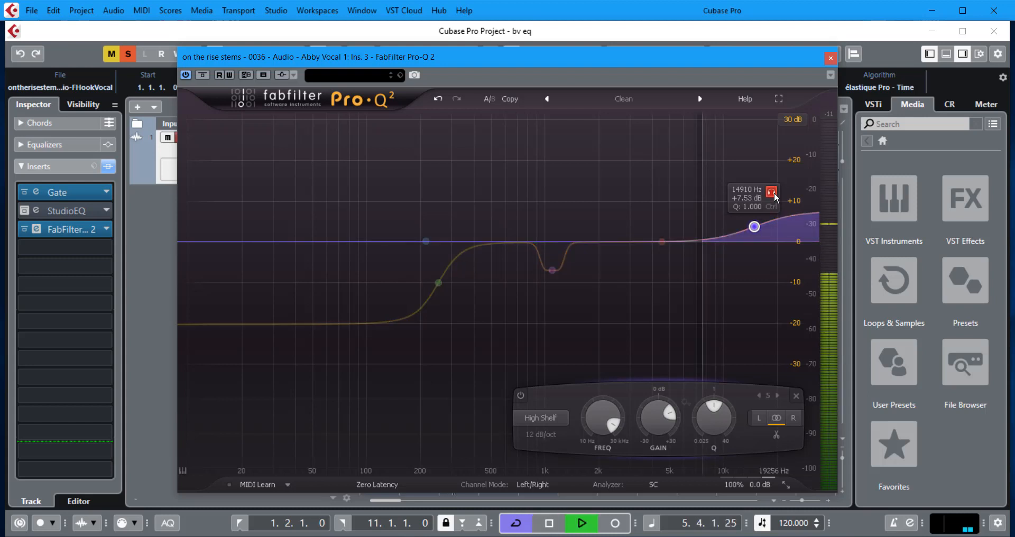
drag(774, 194, 720, 193)
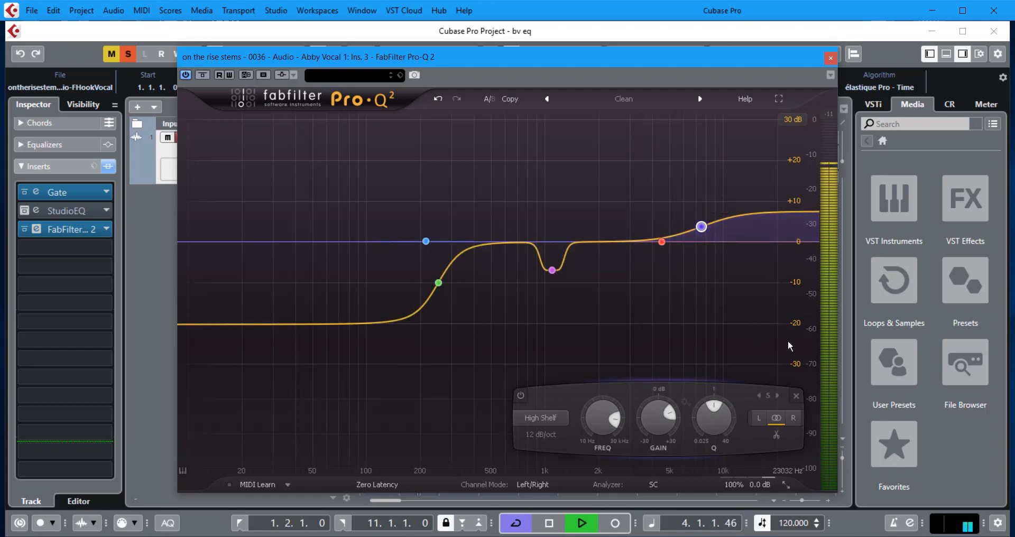
- Try a 96 dB/oct slope on the high shelf and return it to 12 dB/oct
click(541, 433)
click(540, 432)
click(541, 434)
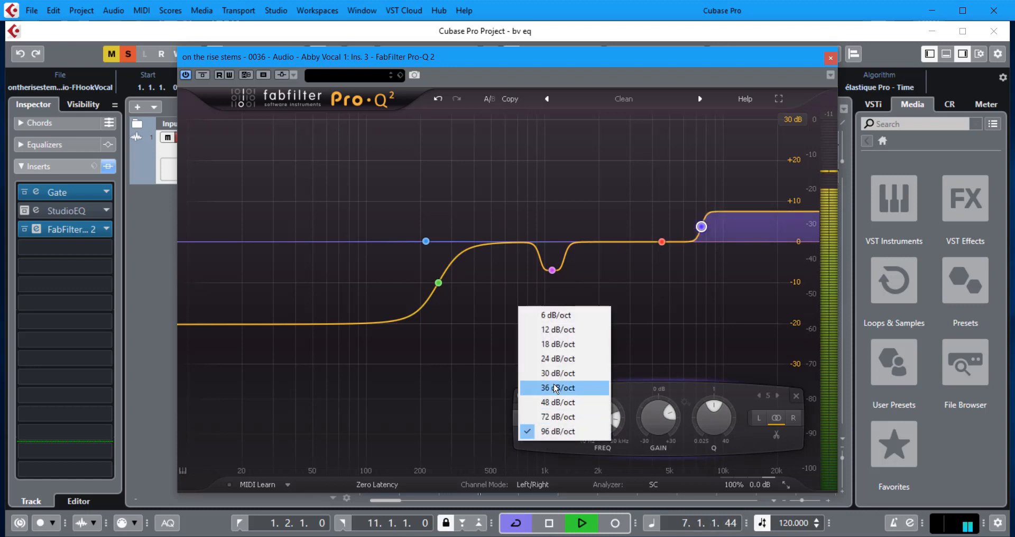
click(572, 330)
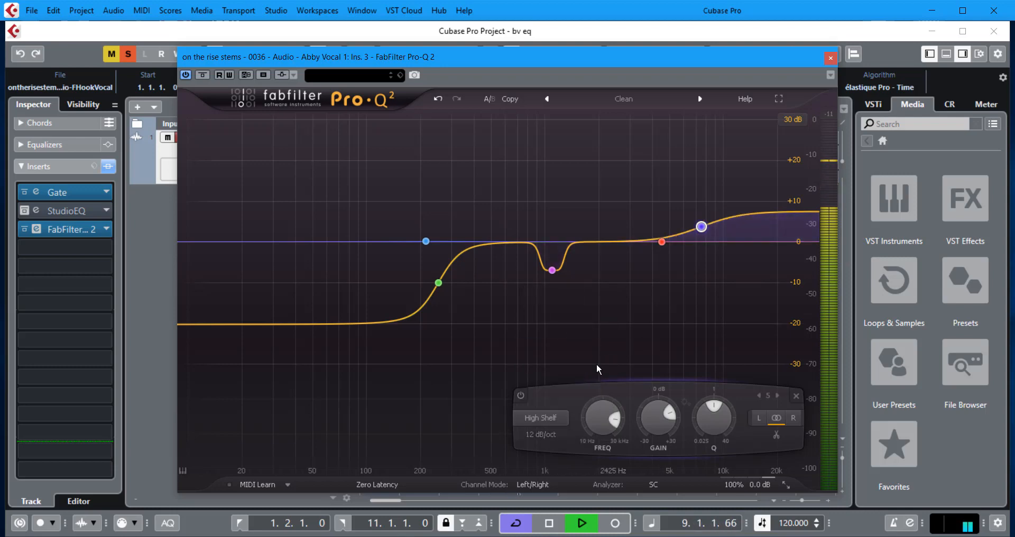
- Compare the playing vocal with the high shelf bypassed and enabled, and stop playback
click(524, 396)
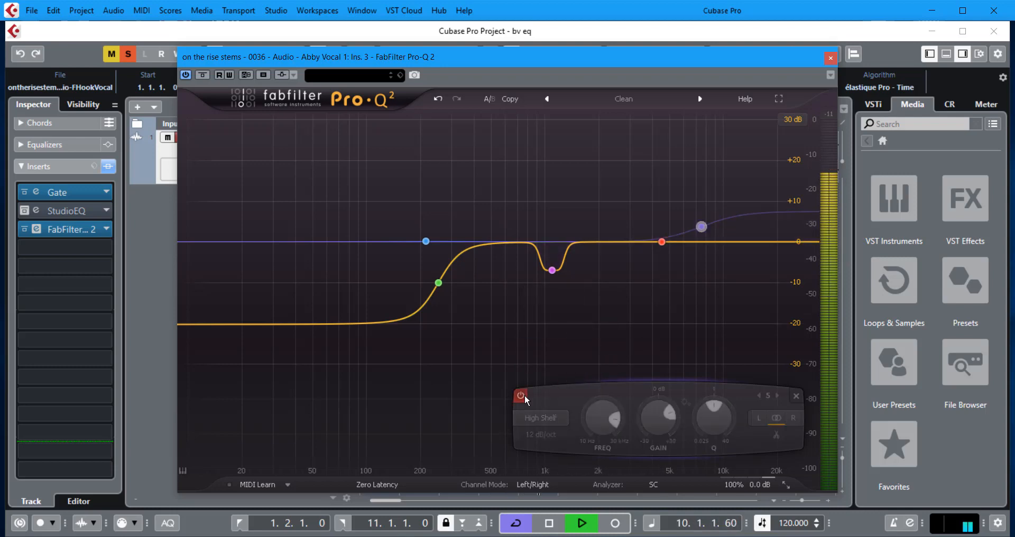
click(524, 395)
key(space)
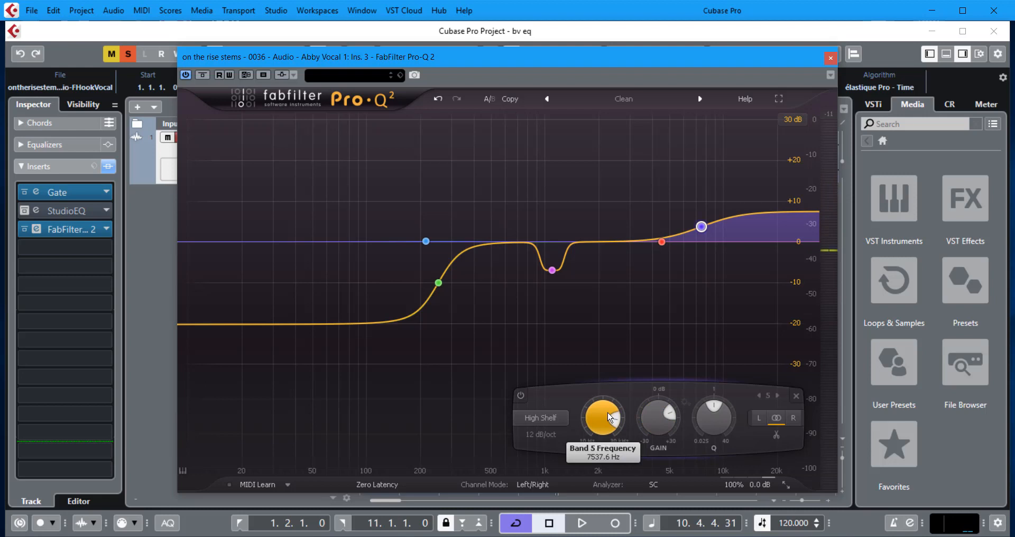
- Lower the high shelf's frequency to about 6.46 kHz
drag(609, 414, 608, 417)
scroll(607, 419, down, 3)
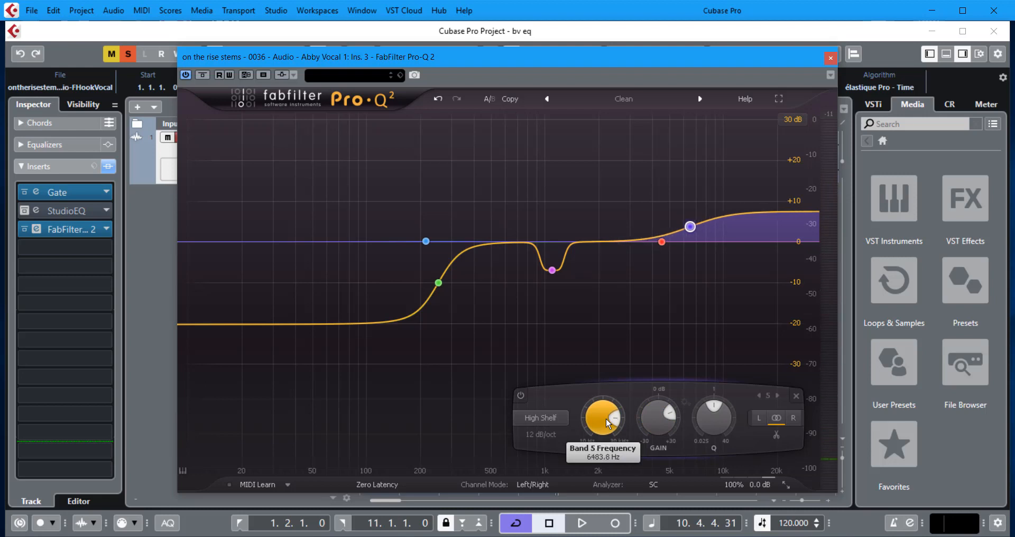
scroll(606, 419, down, 1)
- Try the high shelf at about 3.23 kHz during playback, return it to about 6.46 kHz and listen again
key(space)
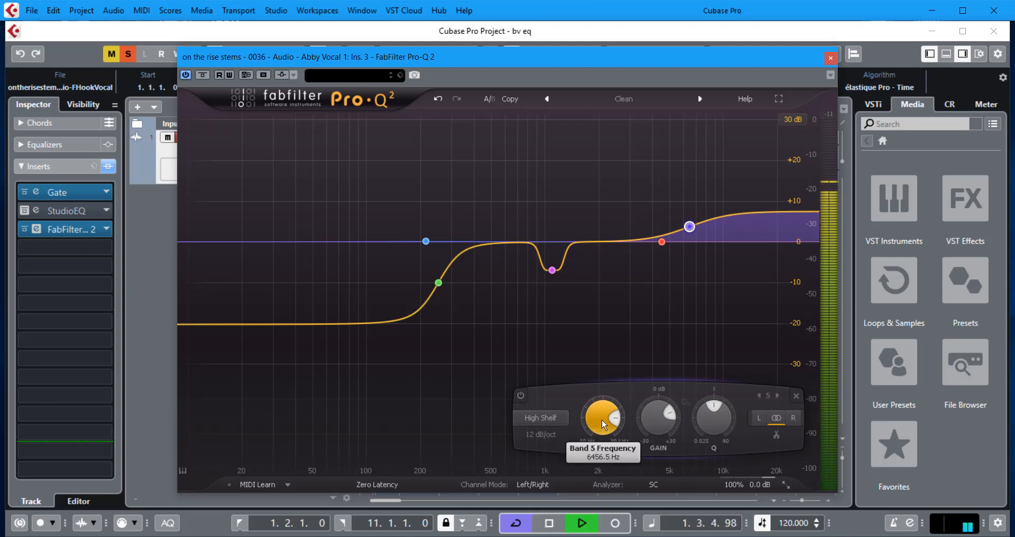
drag(602, 421, 604, 446)
key(space)
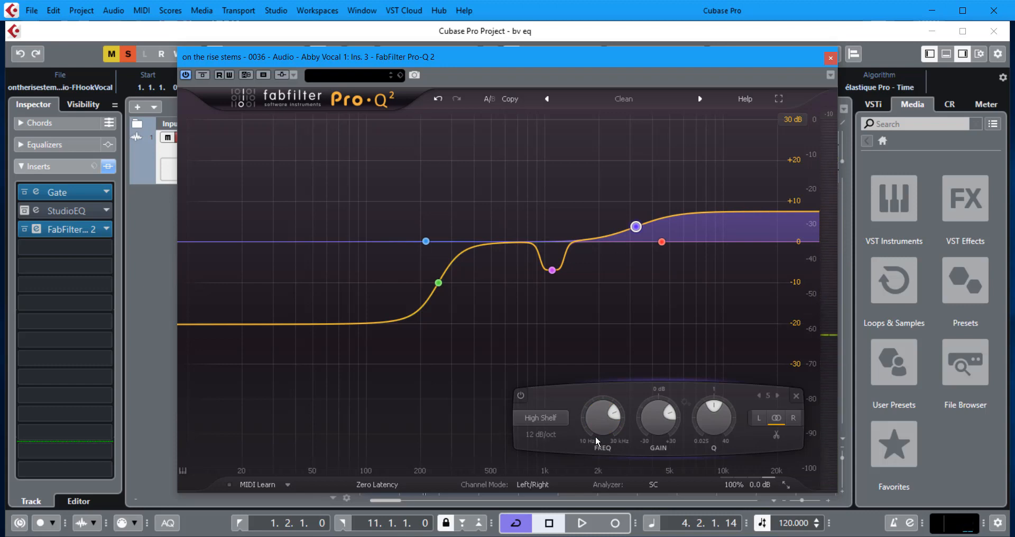
mouse_move(593, 428)
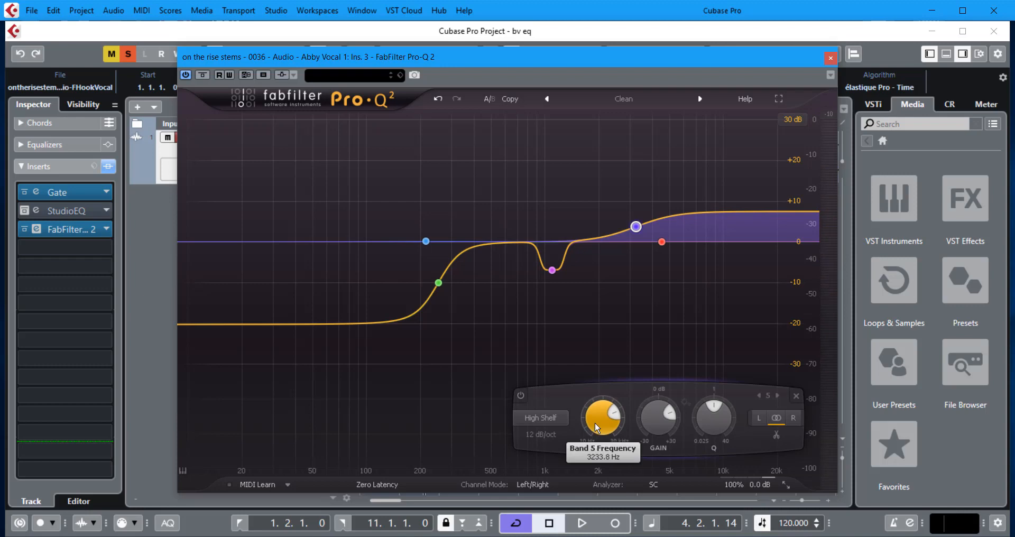
drag(595, 421, 597, 408)
key(space)
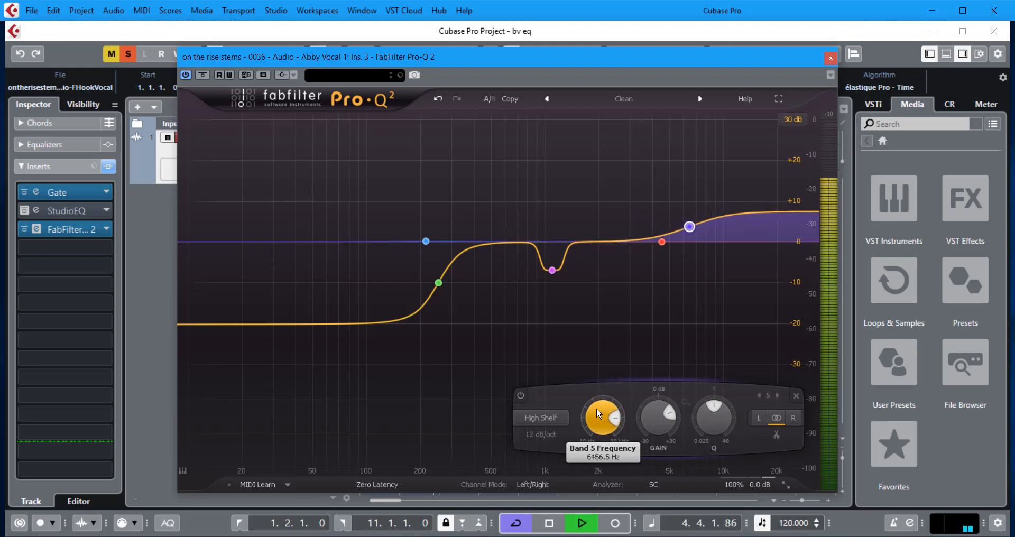
key(space)
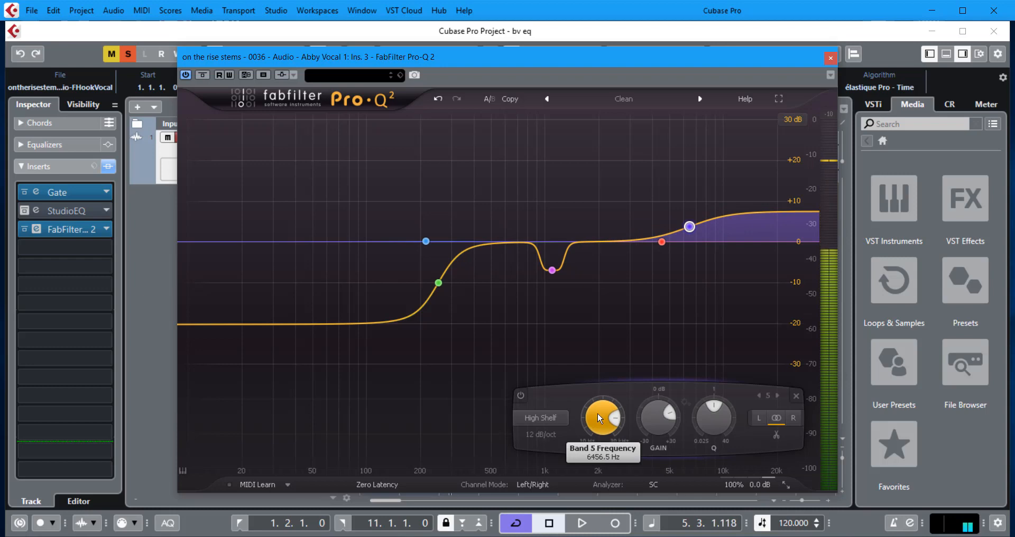
- Move the upper bell band to about 3.3 kHz, boost it to +5.61 dB and narrow its Q to about 7.5
drag(662, 242, 634, 221)
mouse_move(689, 427)
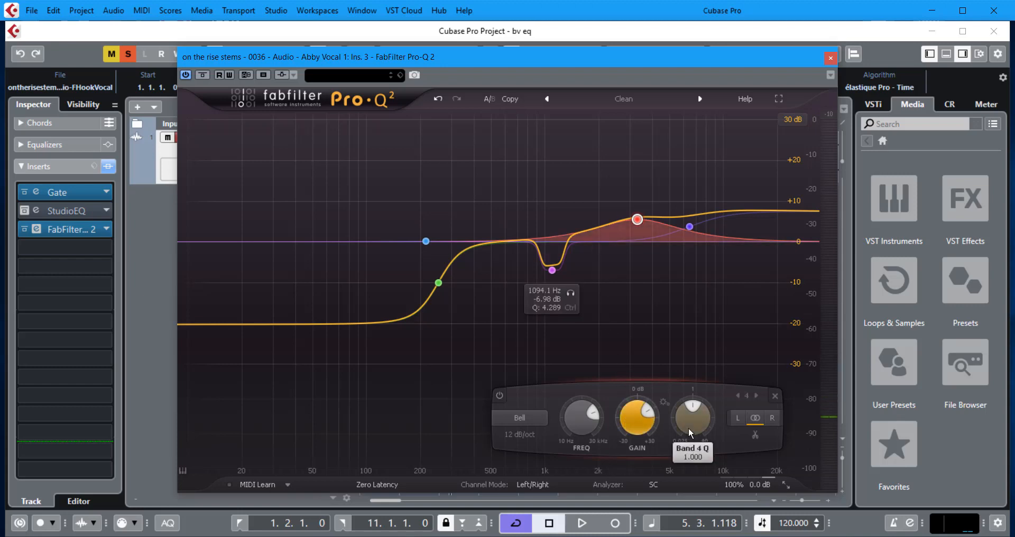
drag(687, 426, 695, 369)
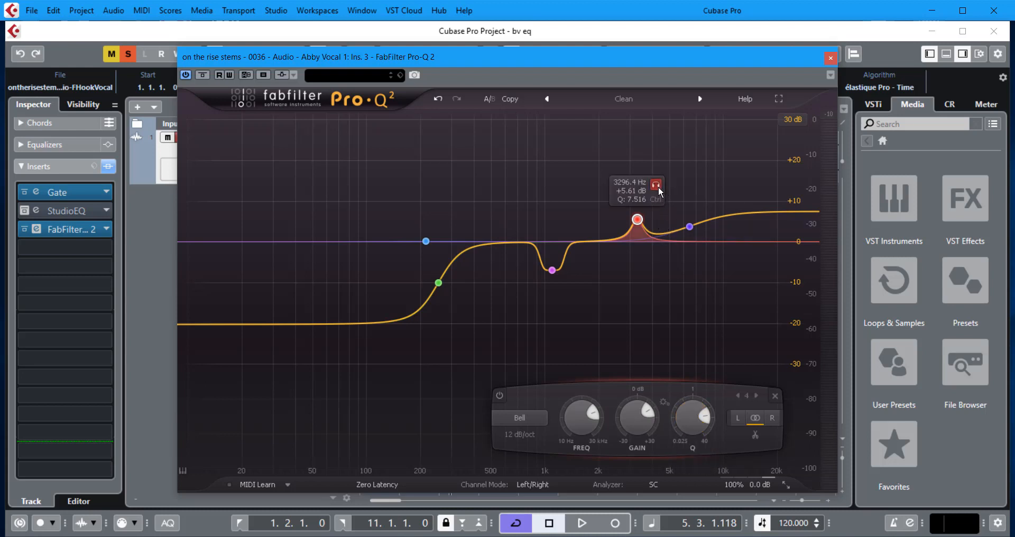
- Solo the bell band at about 3.3 kHz during playback and shift its frequency slightly lower
click(658, 186)
key(space)
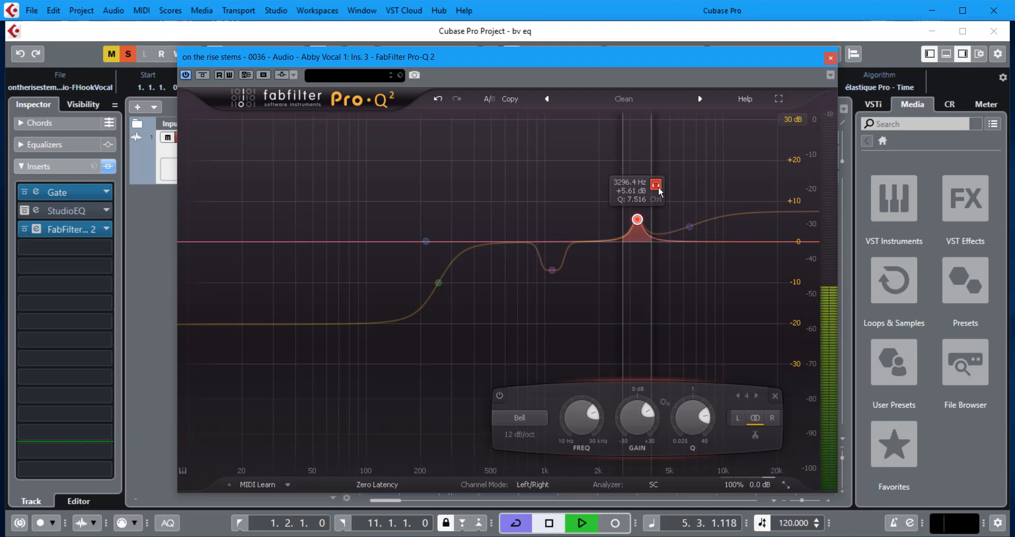
drag(658, 186, 646, 185)
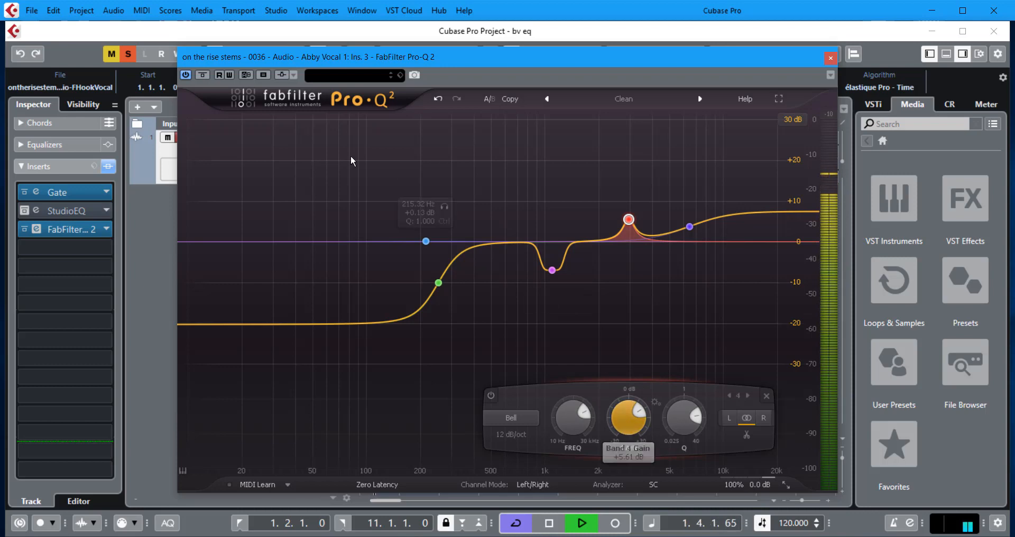
- Compare the playing vocal with the whole Pro-Q 2 insert bypassed and active, and stop playback
click(203, 75)
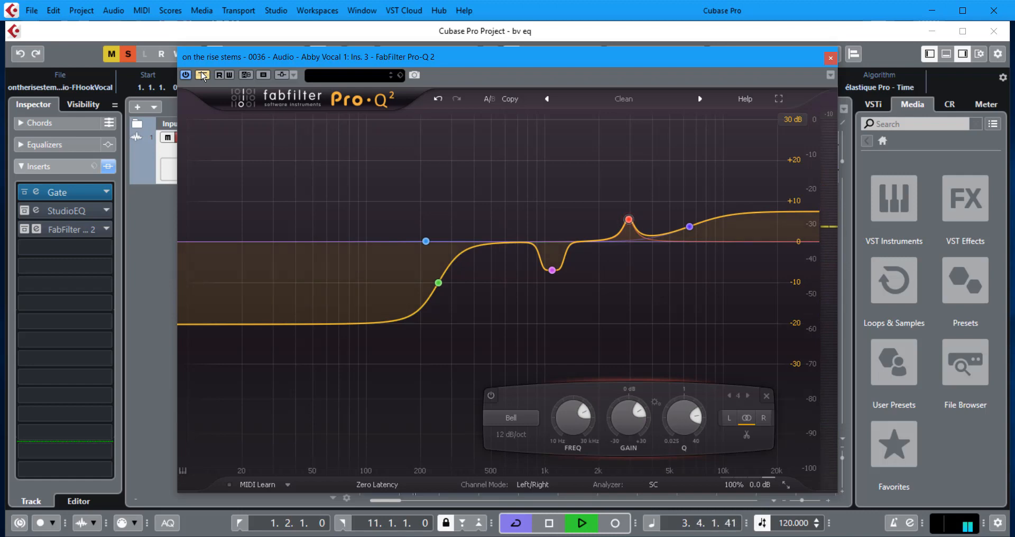
click(203, 74)
key(space)
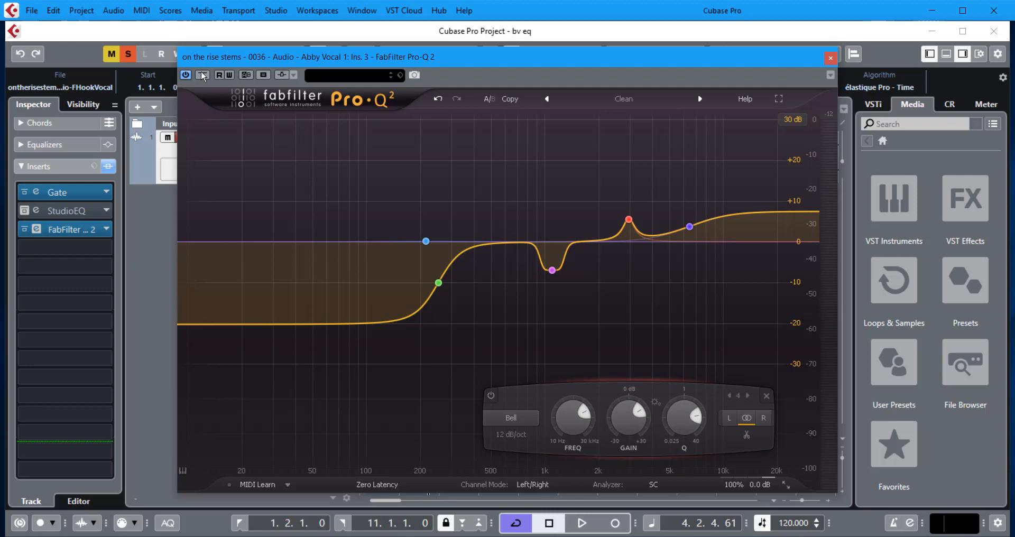
- Play the vocal with the Pro-Q 2 insert bypassed, and reactivate the insert during playback to hear the difference
click(203, 75)
key(space)
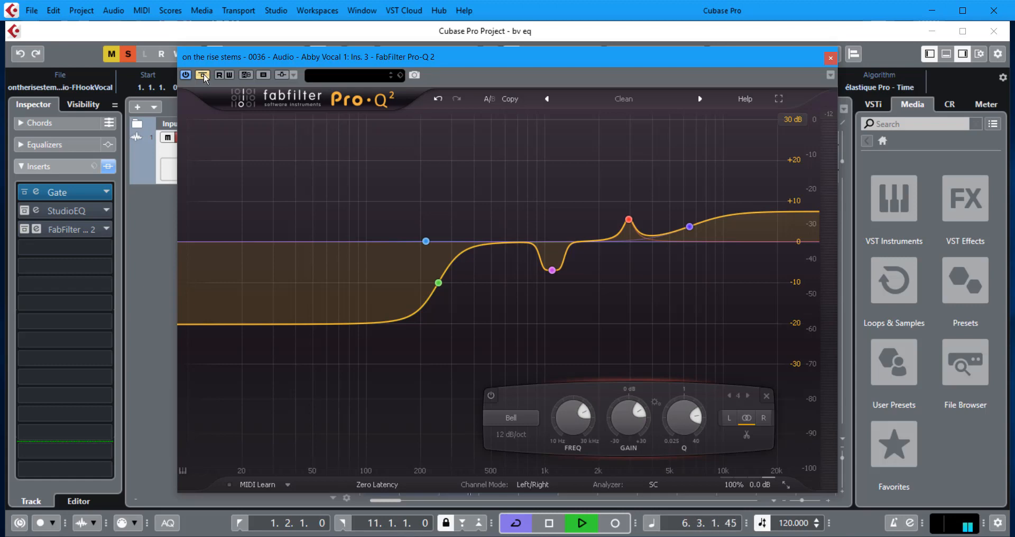
click(205, 76)
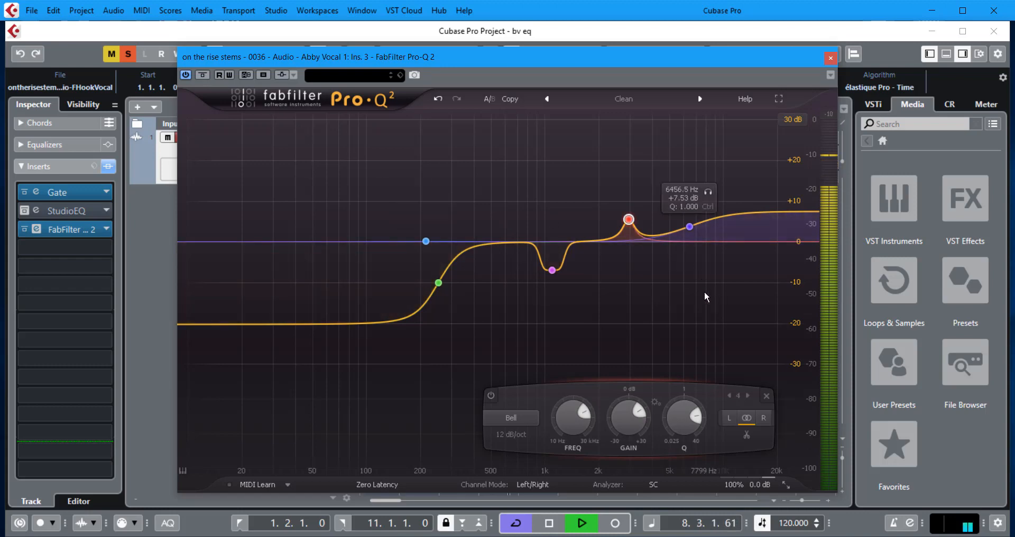
- Set the slope of the high shelf band to 24 dB/oct while the vocal plays
click(690, 227)
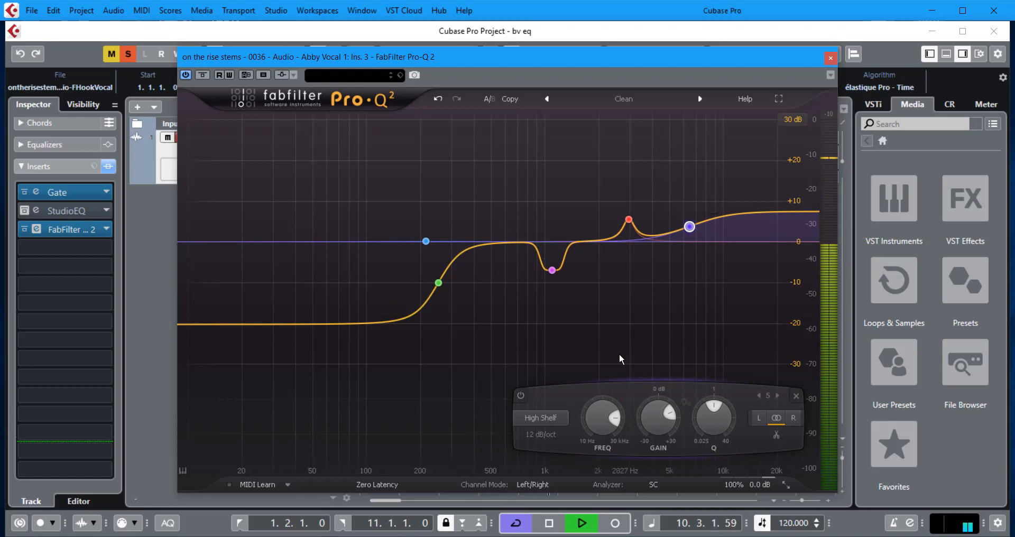
click(551, 436)
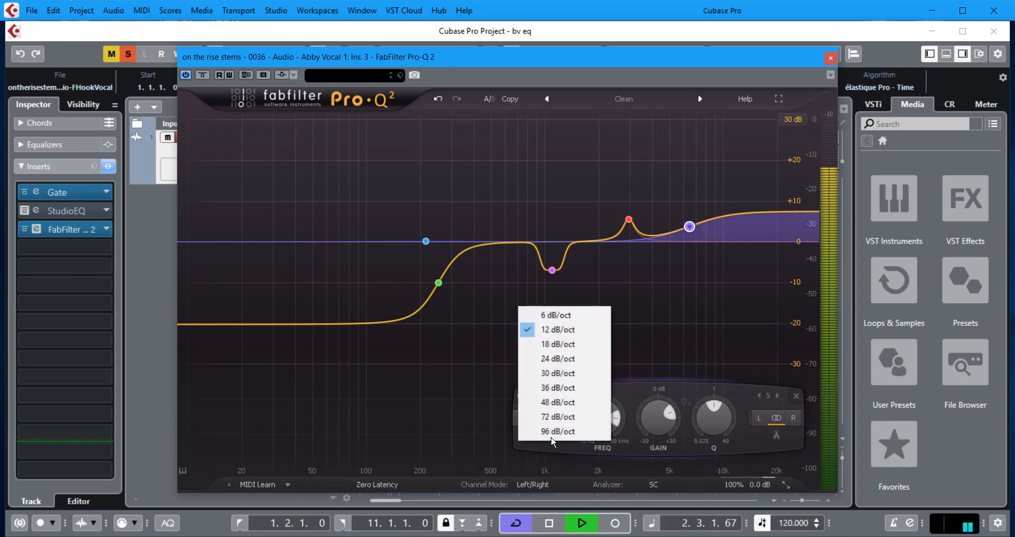
click(558, 359)
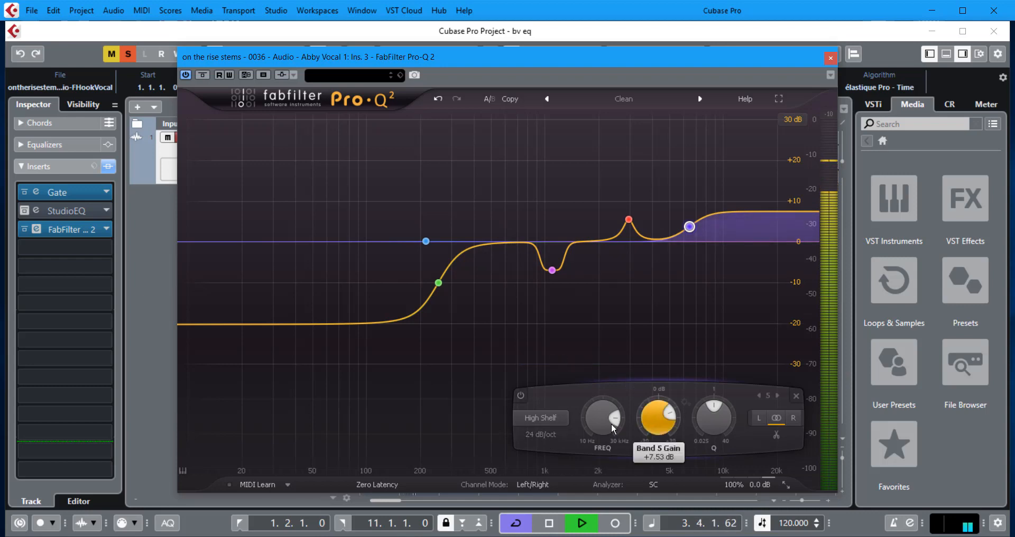
- Try the high shelf at about 6.92 kHz, lower its frequency to about 6.21 kHz and stop playback
drag(611, 424, 610, 425)
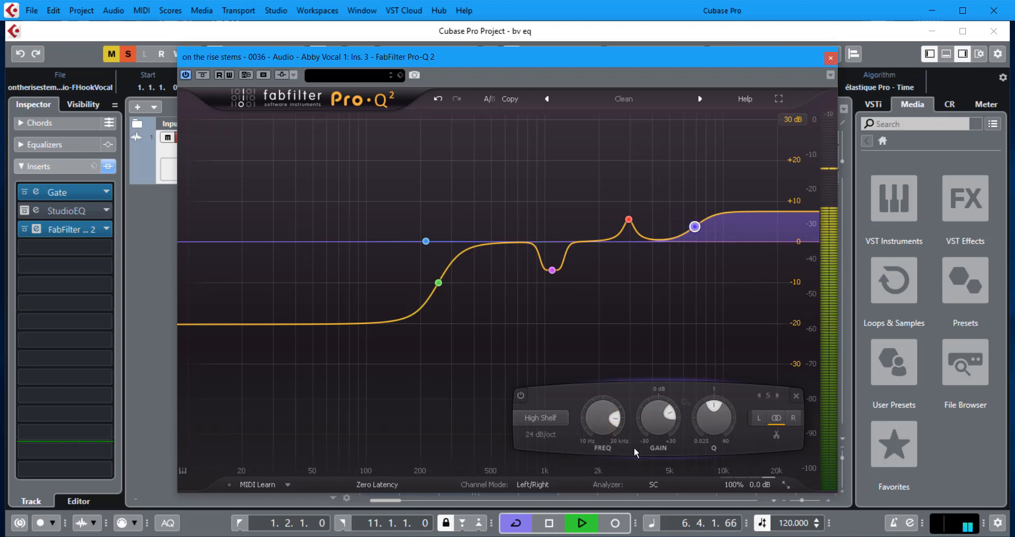
mouse_move(605, 420)
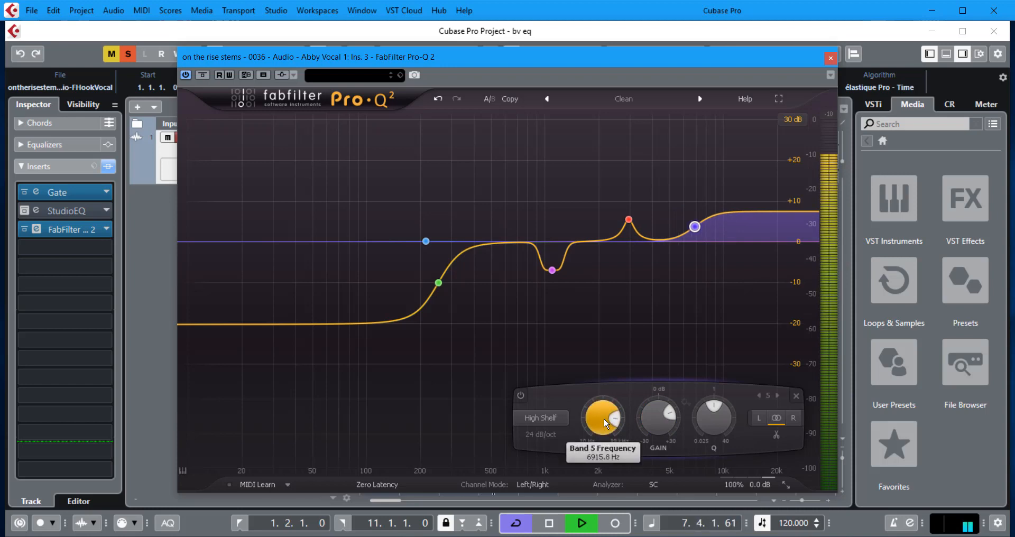
drag(604, 418, 604, 420)
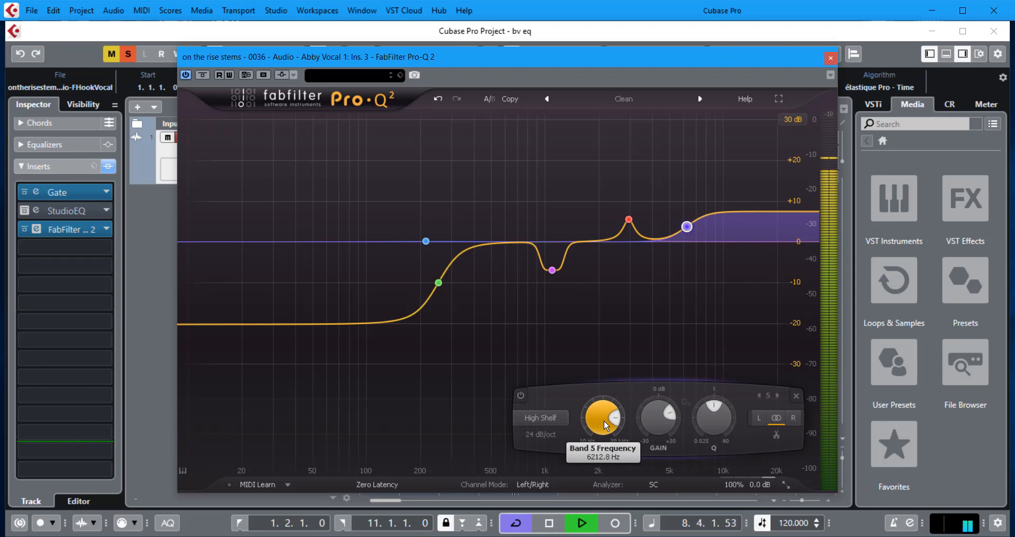
key(space)
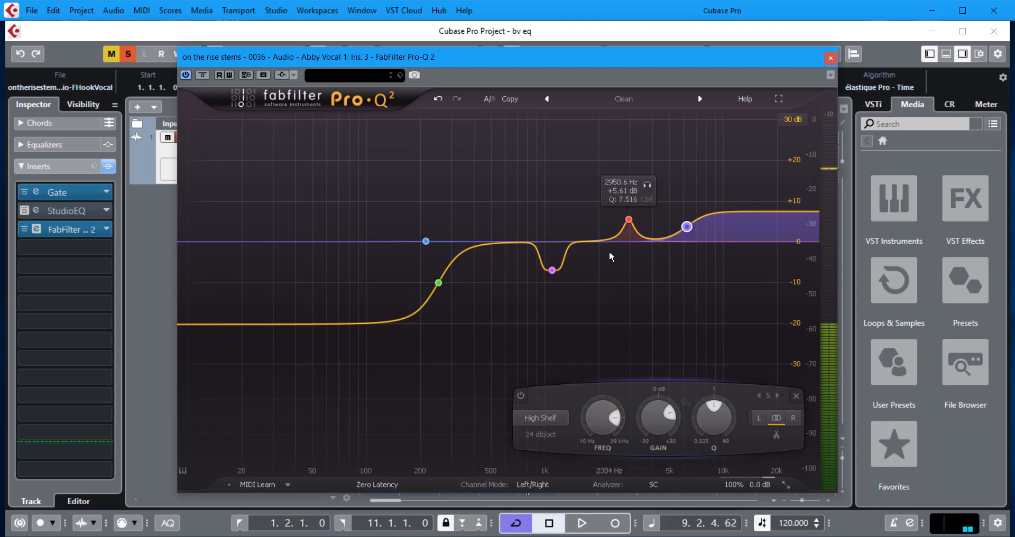